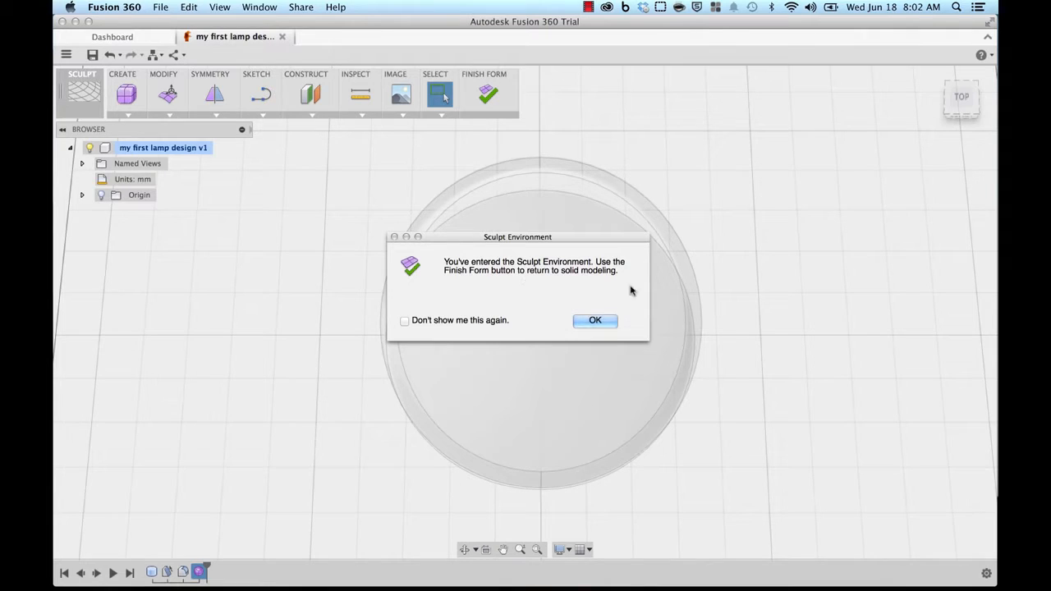
Step: Place a sculpt cylinder about 125.5 mm in diameter at the centre of the lamp base's slanted top face
{"action": "left_click", "coordinate": [595, 321]}
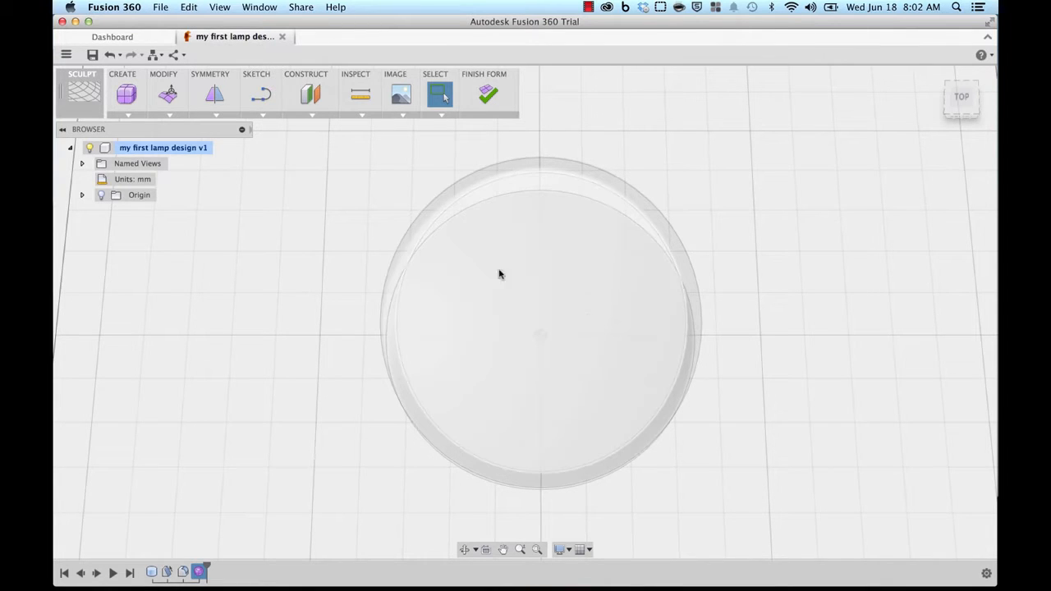
{"action": "left_click", "coordinate": [128, 117]}
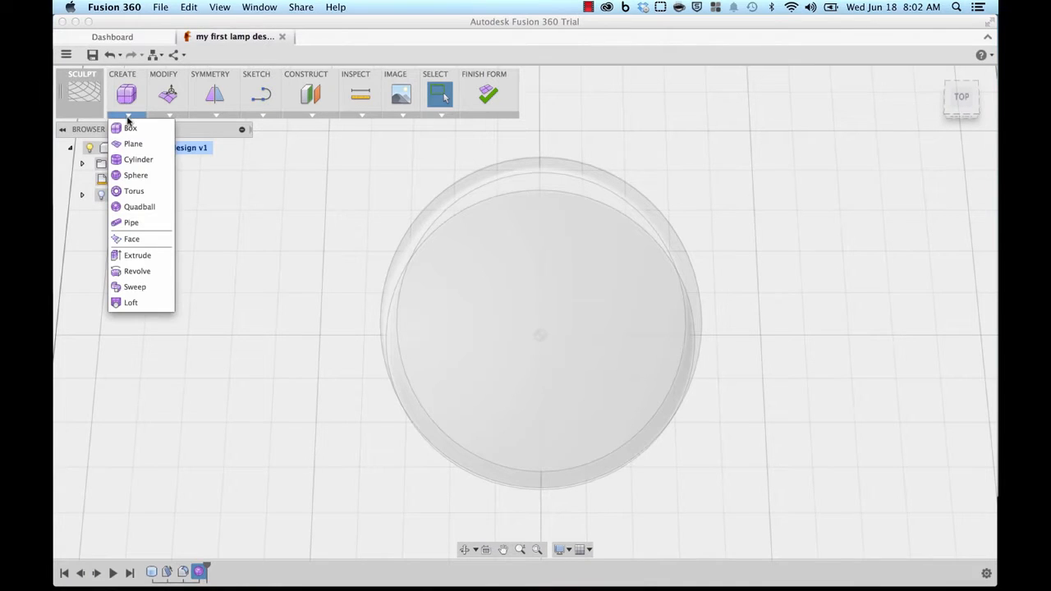
{"action": "left_click", "coordinate": [129, 161]}
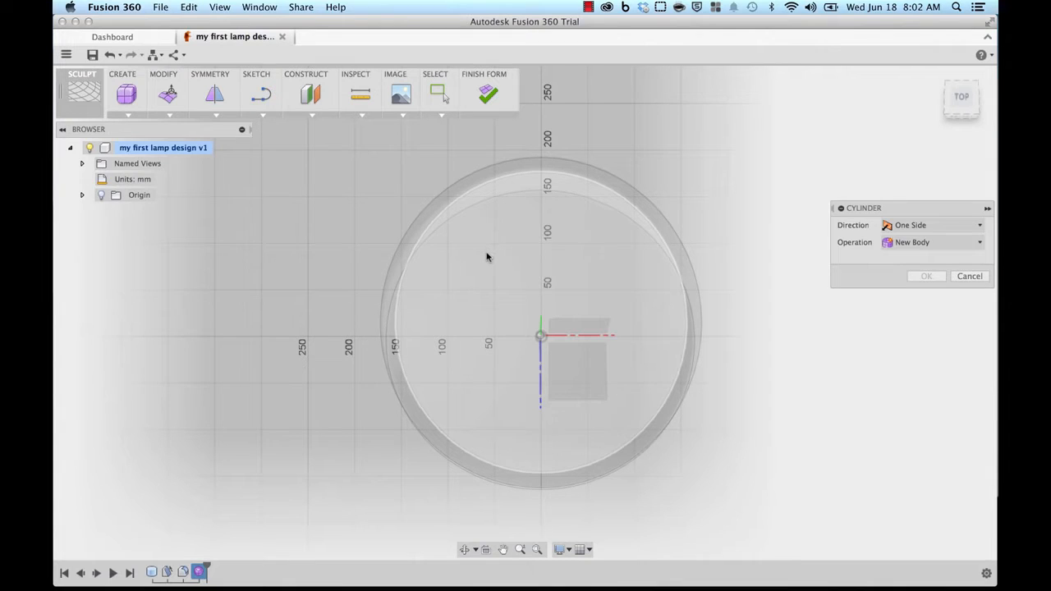
{"action": "left_click", "coordinate": [492, 268]}
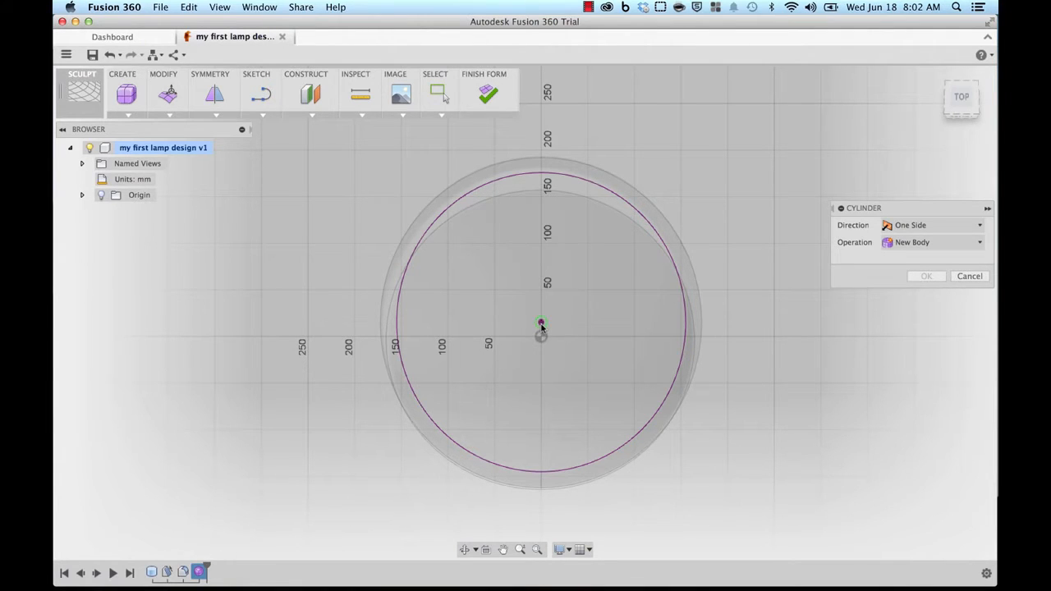
{"action": "left_click", "coordinate": [542, 322]}
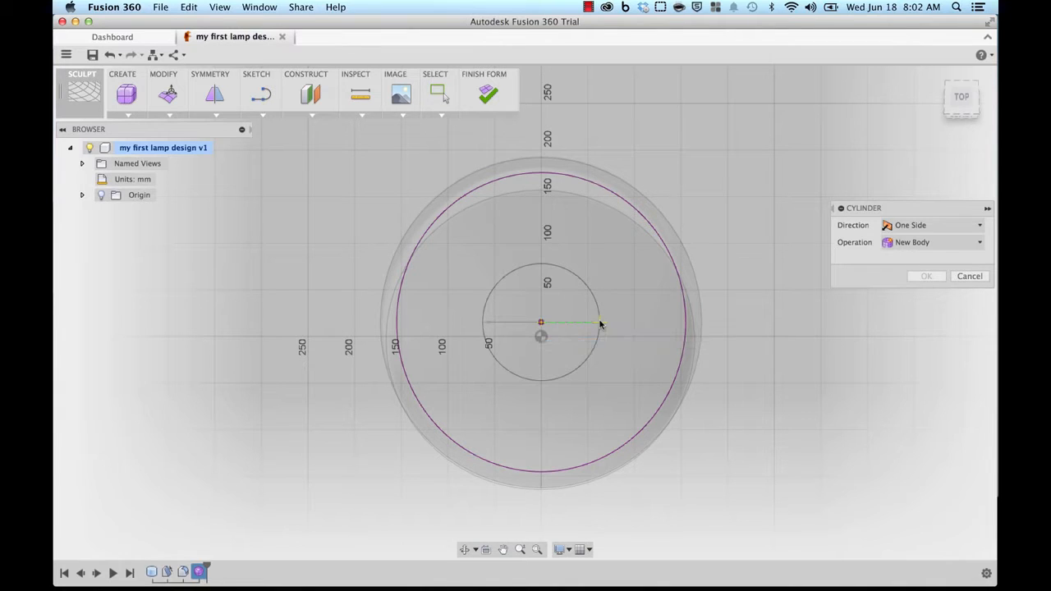
{"action": "left_click", "coordinate": [597, 324]}
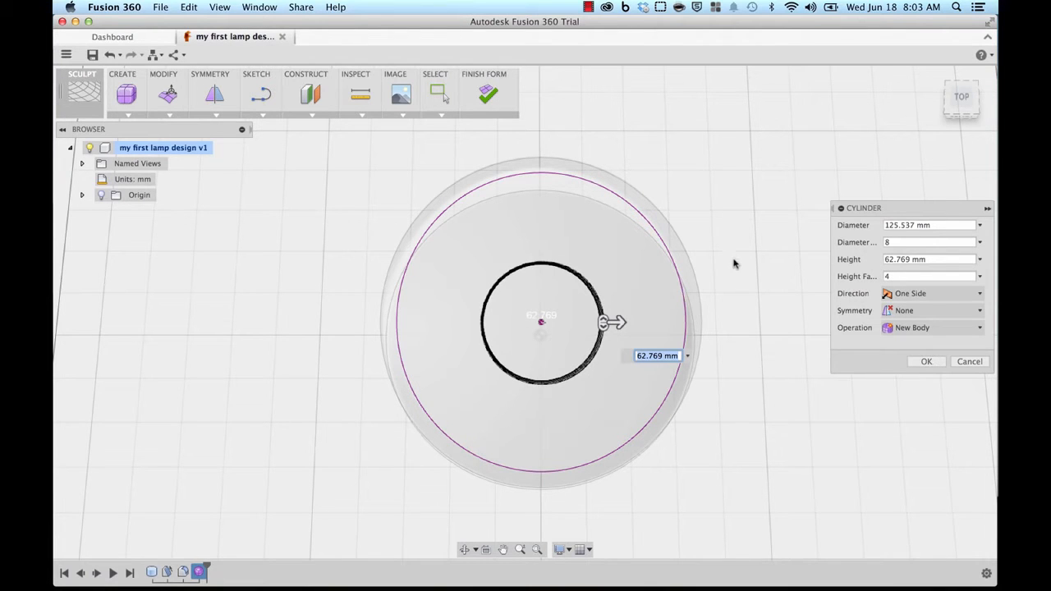
Step: Extend the cylinder to a height of 350 mm above the slanted face and create it as a new body
{"action": "middle_click_drag", "start_coordinate": [735, 268], "coordinate": [701, 212], "text": "shift"}
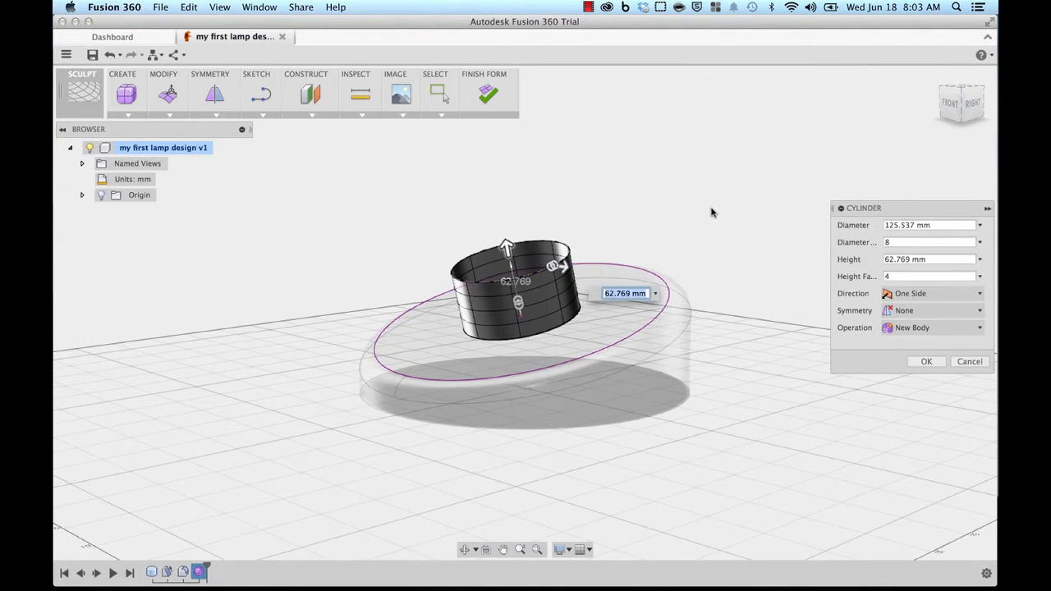
{"action": "middle_click_drag", "start_coordinate": [710, 206], "coordinate": [683, 205], "text": "shift"}
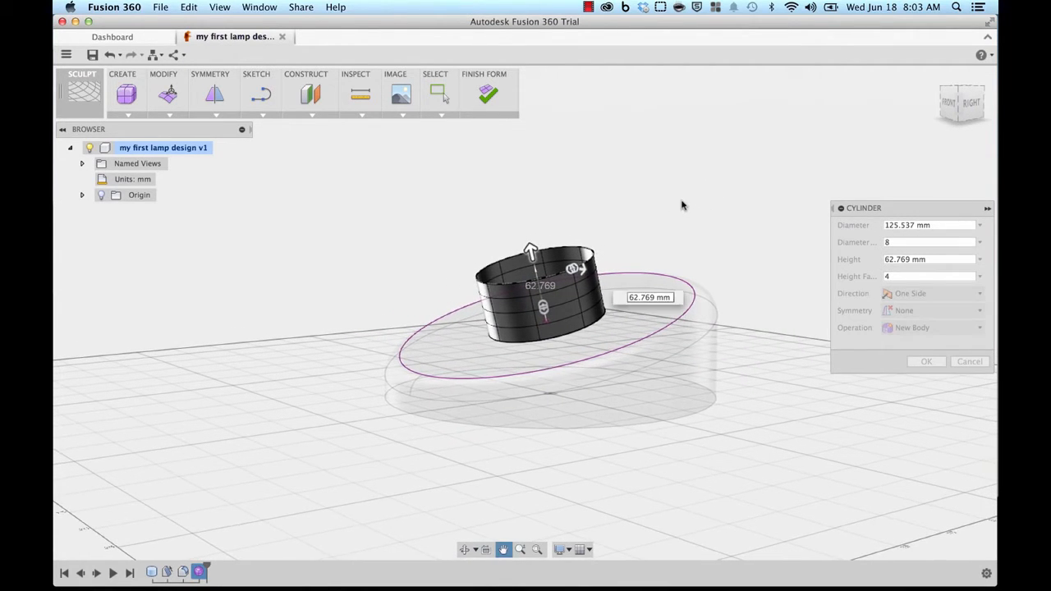
{"action": "left_click_drag", "start_coordinate": [531, 252], "coordinate": [497, 123]}
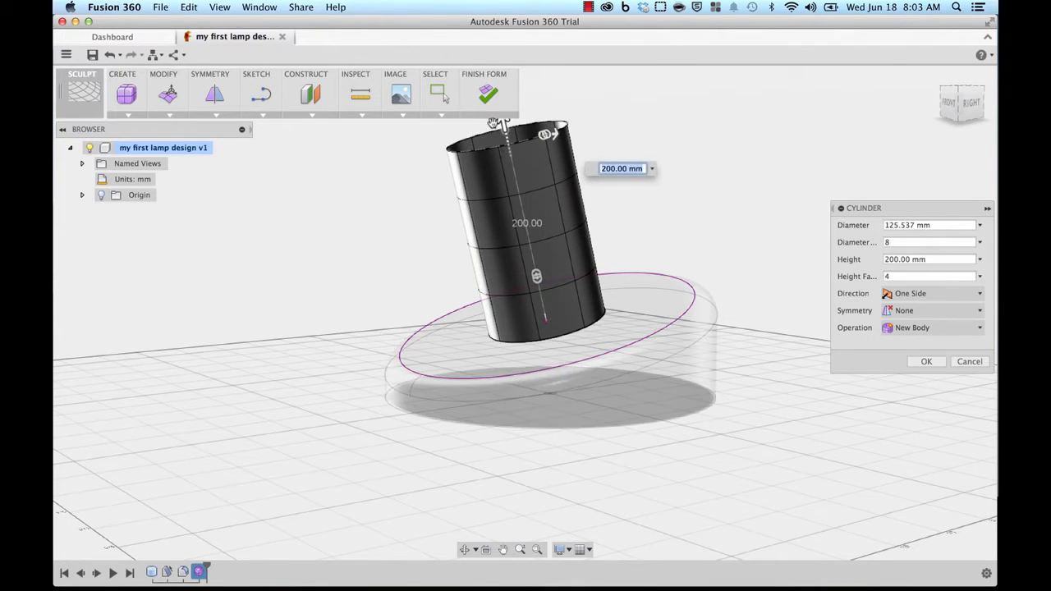
{"action": "middle_click_drag", "start_coordinate": [709, 192], "coordinate": [704, 251]}
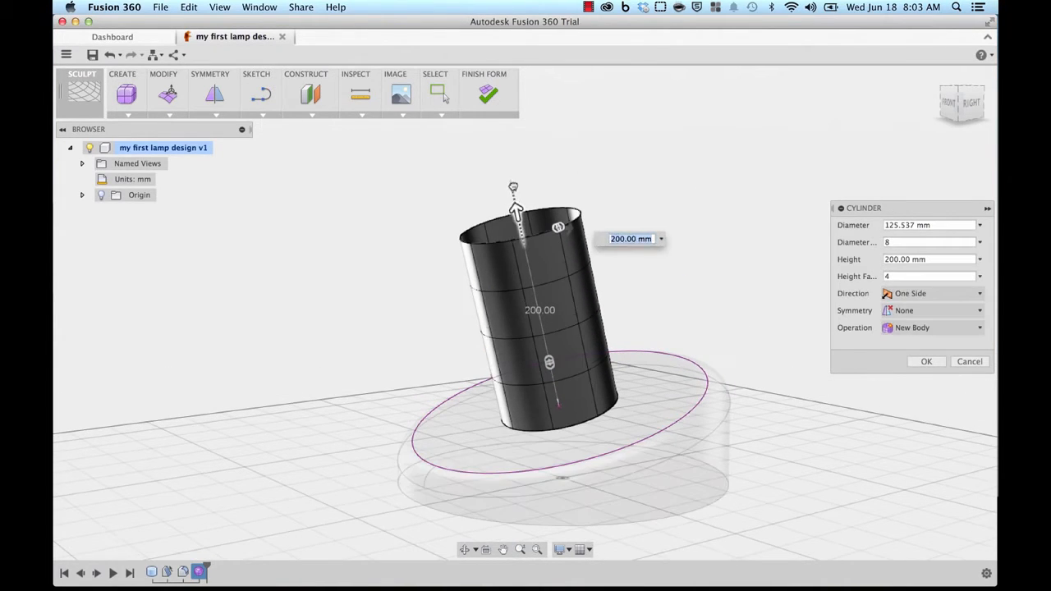
{"action": "left_click_drag", "start_coordinate": [516, 210], "coordinate": [506, 161]}
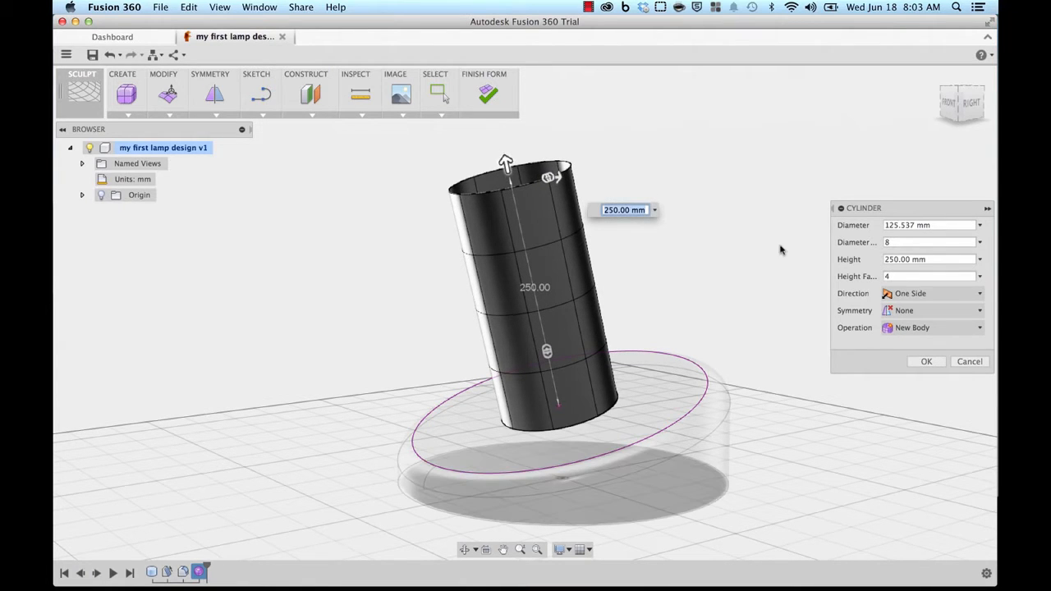
{"action": "middle_click_drag", "start_coordinate": [711, 240], "coordinate": [744, 288]}
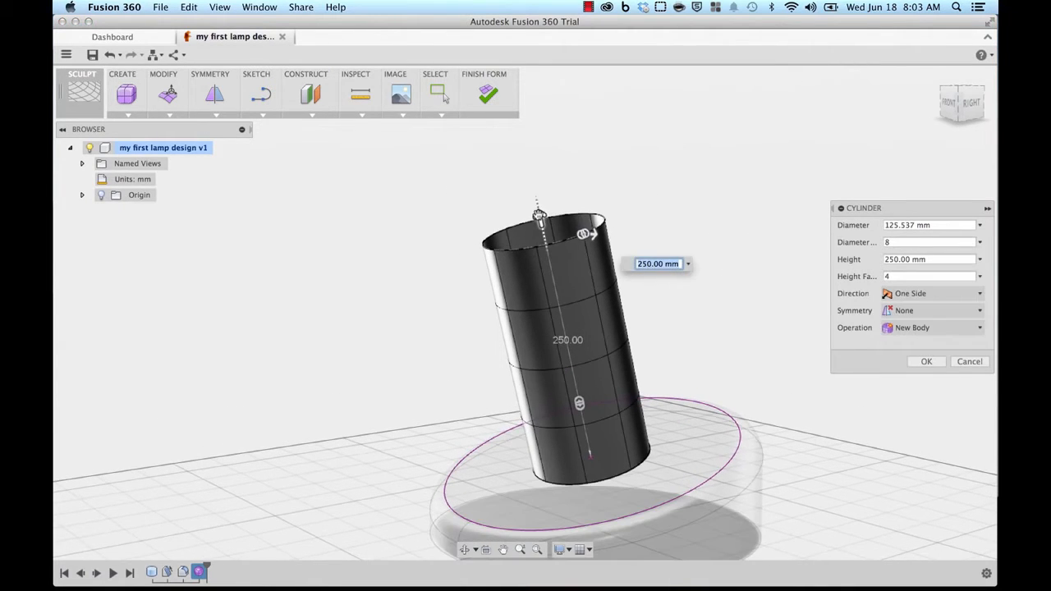
{"action": "middle_click_drag", "start_coordinate": [615, 175], "coordinate": [685, 235]}
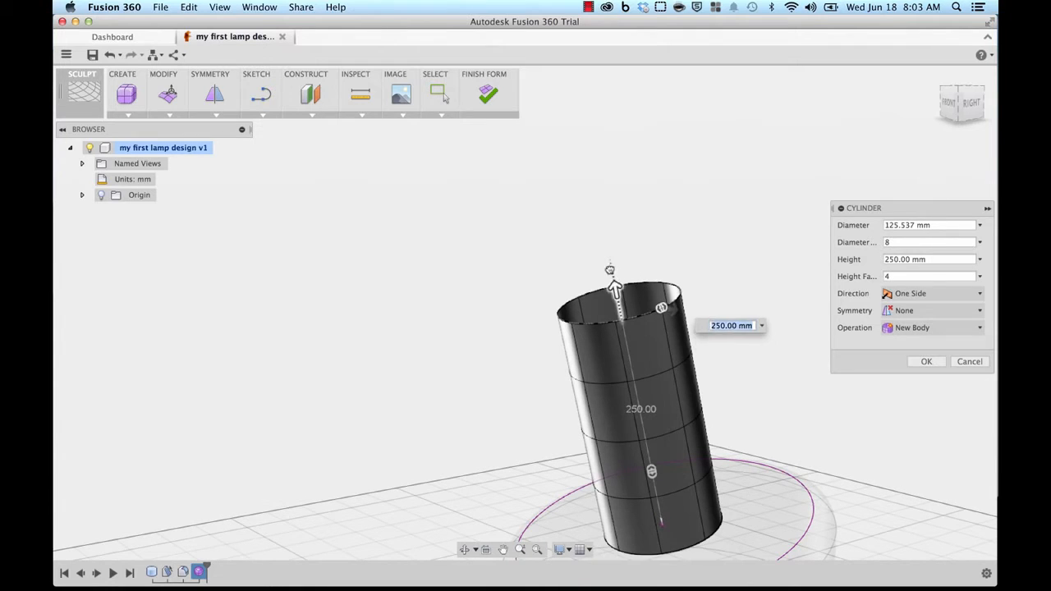
{"action": "left_click_drag", "start_coordinate": [609, 269], "coordinate": [596, 192]}
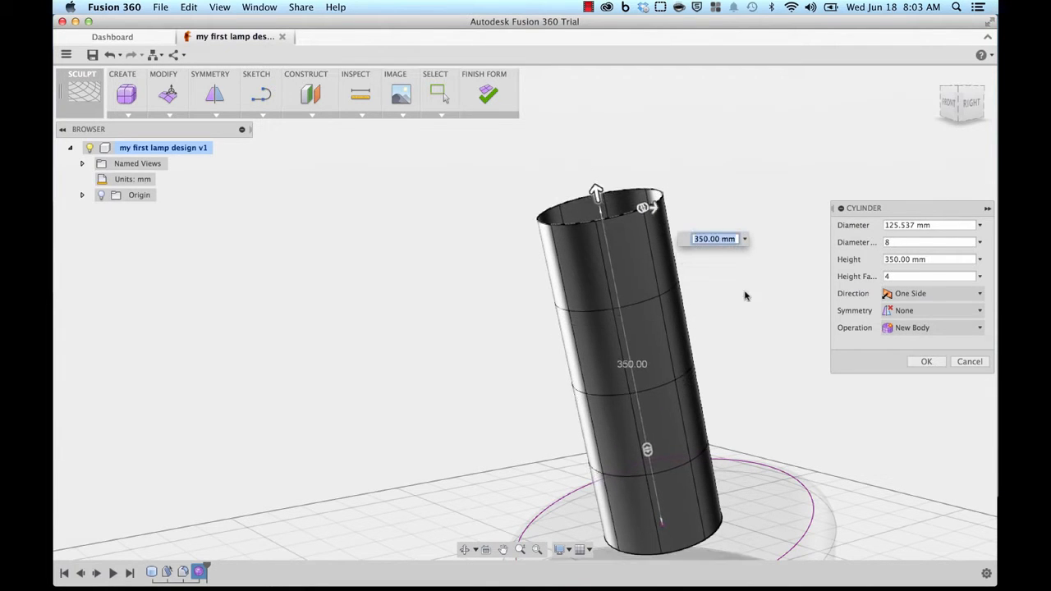
{"action": "middle_click_drag", "start_coordinate": [745, 295], "coordinate": [681, 268]}
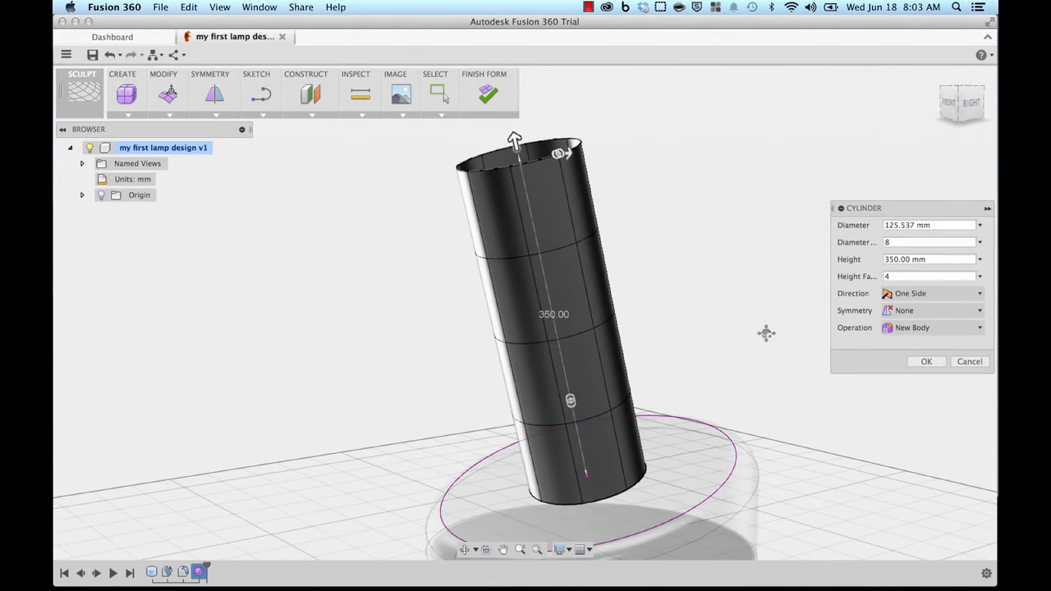
{"action": "middle_click_drag", "start_coordinate": [767, 333], "coordinate": [800, 335]}
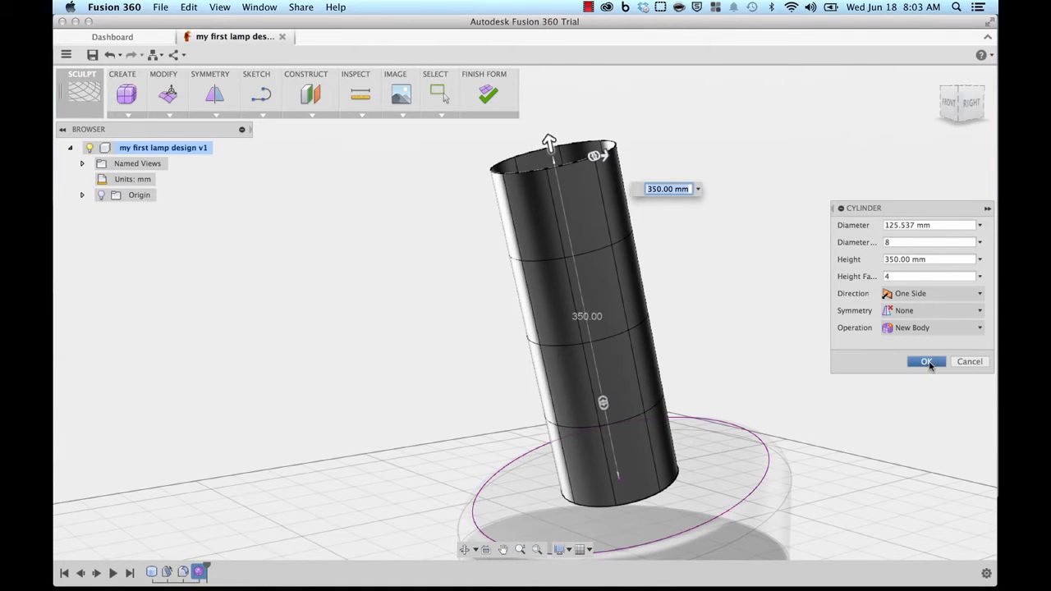
{"action": "left_click", "coordinate": [927, 362]}
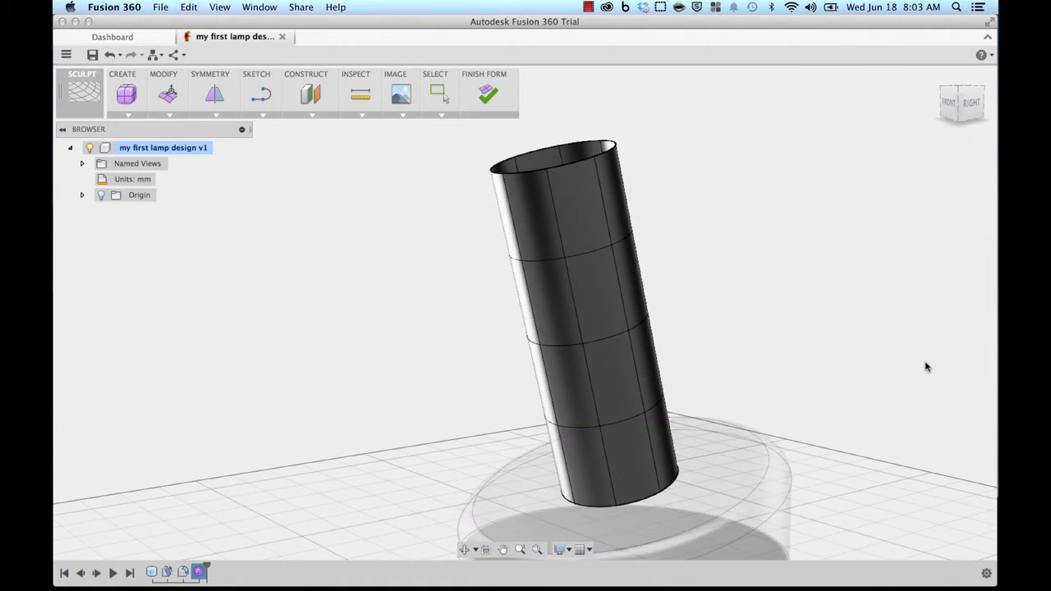
Step: In the right view, use Edit Form to scale the cylinder's lowest inner edge loop uniformly to about 0.383
{"action": "mouse_move", "coordinate": [838, 294]}
{"action": "middle_mouse_down"}
{"action": "mouse_move", "coordinate": [857, 277]}
{"action": "mouse_move", "coordinate": [798, 294]}
{"action": "mouse_move", "coordinate": [808, 266]}
{"action": "mouse_move", "coordinate": [824, 287]}
{"action": "middle_mouse_up"}
{"action": "left_click", "coordinate": [975, 109]}
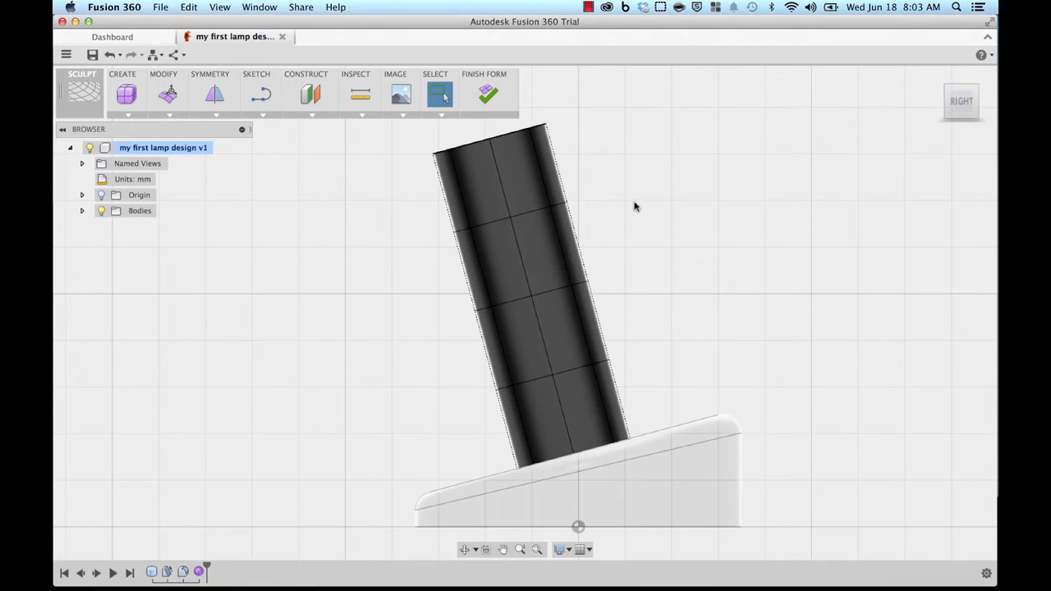
{"action": "double_click", "coordinate": [533, 383]}
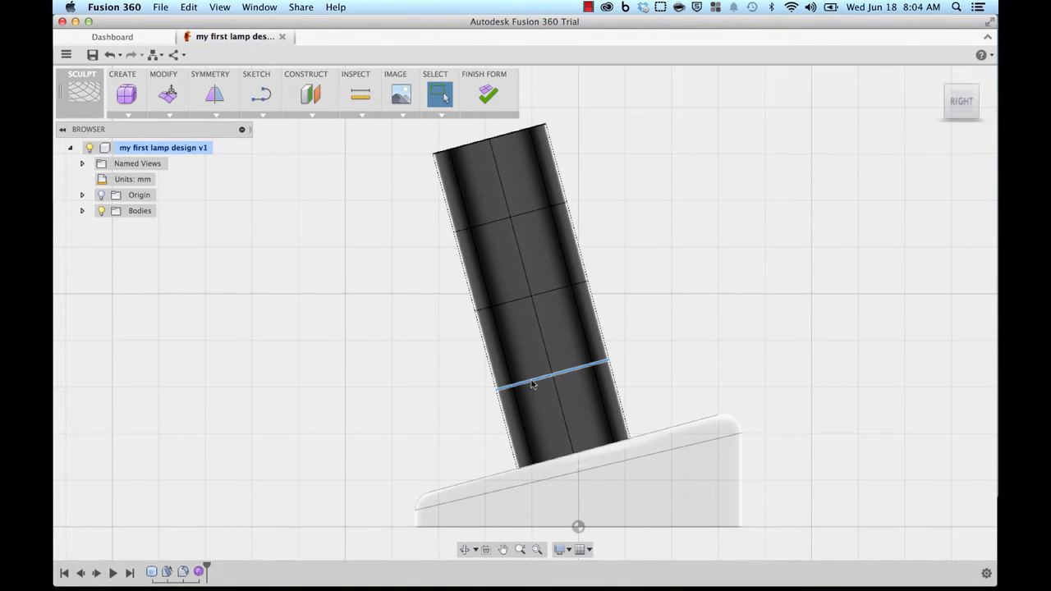
{"action": "right_click", "coordinate": [532, 384]}
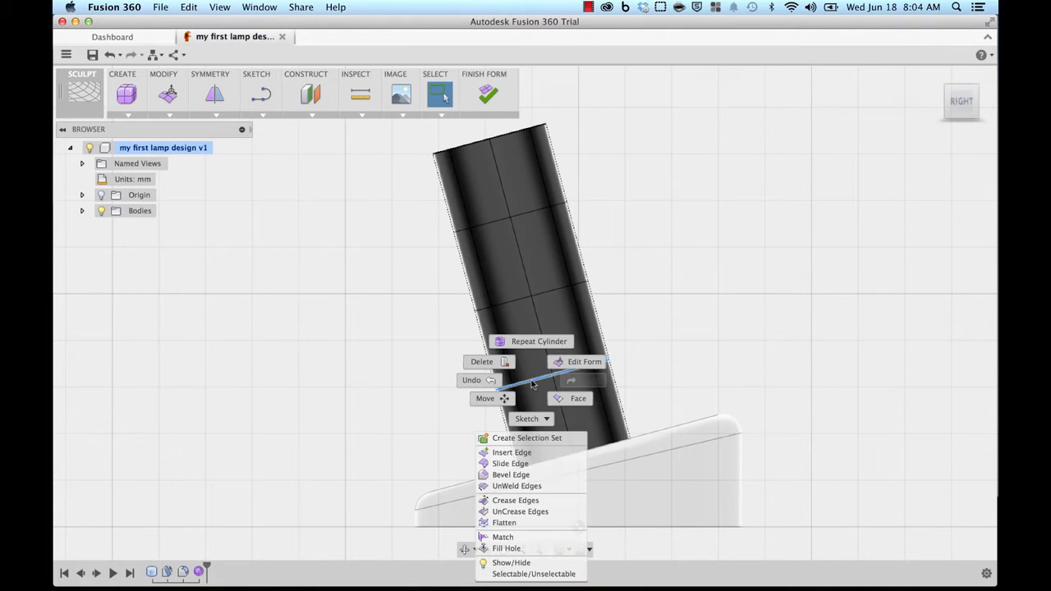
{"action": "left_click", "coordinate": [581, 362]}
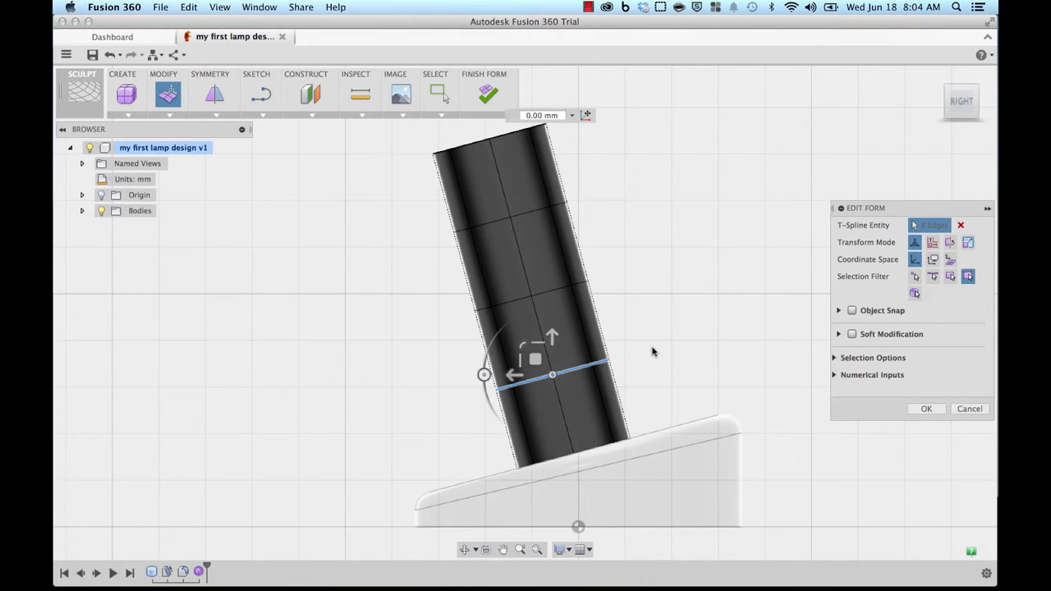
{"action": "left_click", "coordinate": [553, 376]}
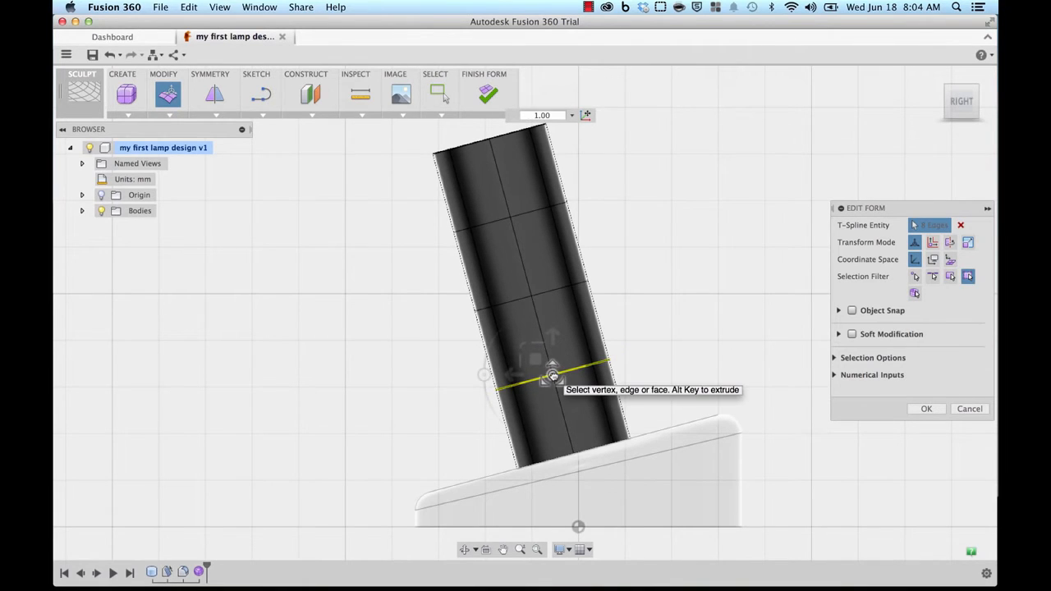
{"action": "left_click_drag", "start_coordinate": [552, 376], "coordinate": [511, 376]}
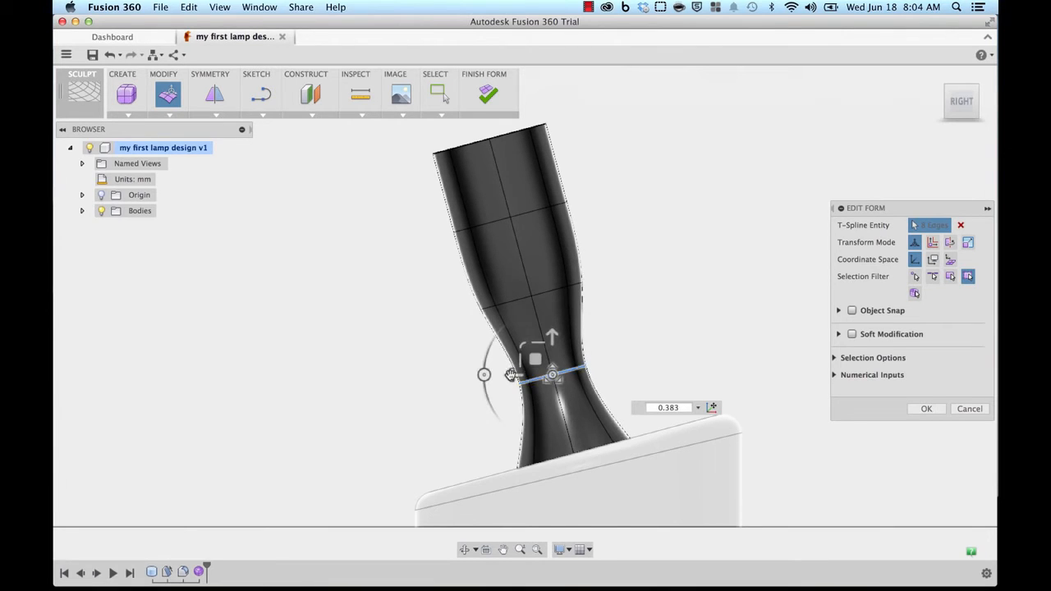
Step: Scale the cylinder's middle edge loop to about 0.495 and narrow the uppermost inner edge loop to match
{"action": "left_click", "coordinate": [516, 303]}
{"action": "left_click_drag", "start_coordinate": [530, 296], "coordinate": [506, 297]}
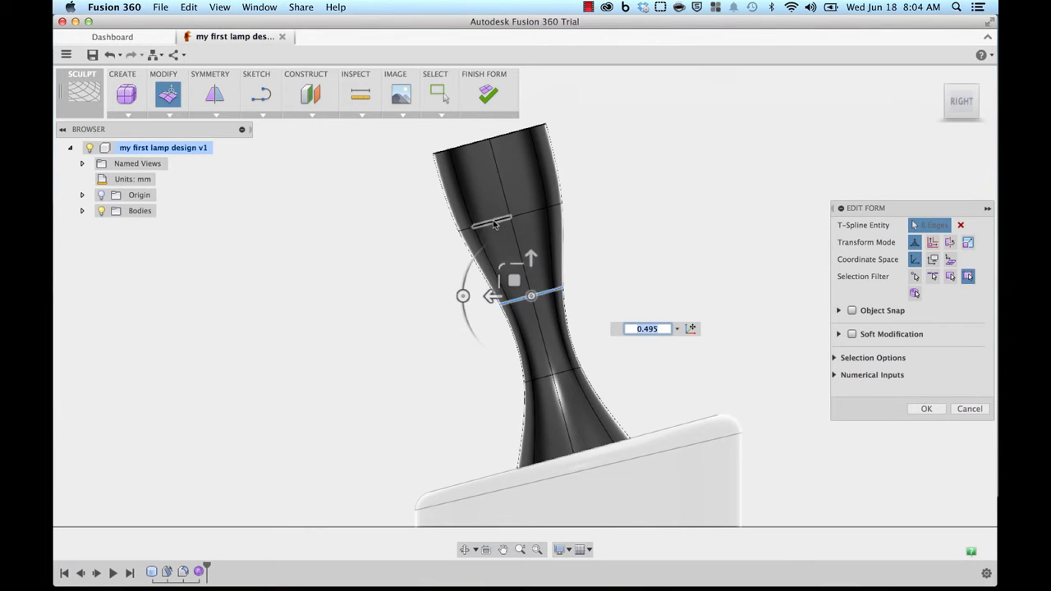
{"action": "double_click", "coordinate": [495, 224]}
{"action": "left_click_drag", "start_coordinate": [511, 216], "coordinate": [483, 219]}
Step: Refine the stem's taper by widening the middle edge loop by about 1.09 and the lowest inner loop by about 1.23
{"action": "double_click", "coordinate": [525, 297]}
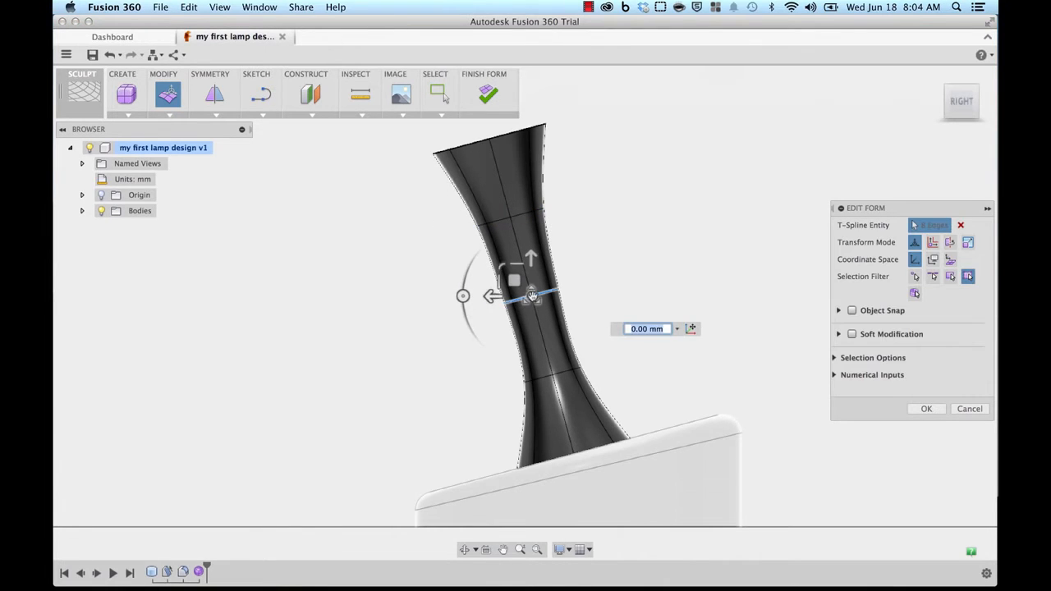
{"action": "left_click_drag", "start_coordinate": [532, 295], "coordinate": [538, 297]}
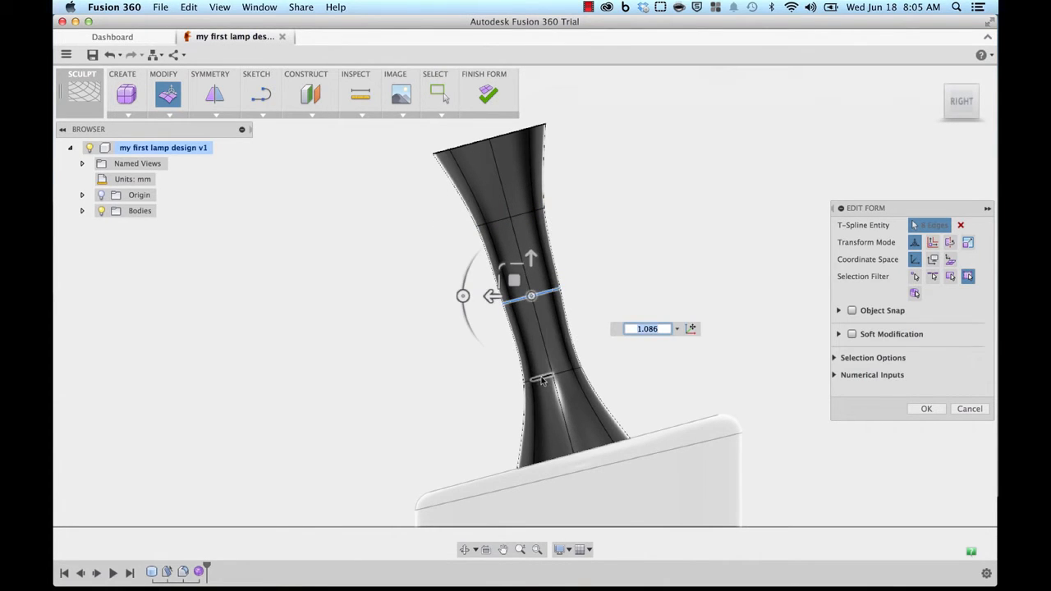
{"action": "double_click", "coordinate": [542, 380]}
{"action": "left_click_drag", "start_coordinate": [552, 376], "coordinate": [556, 378]}
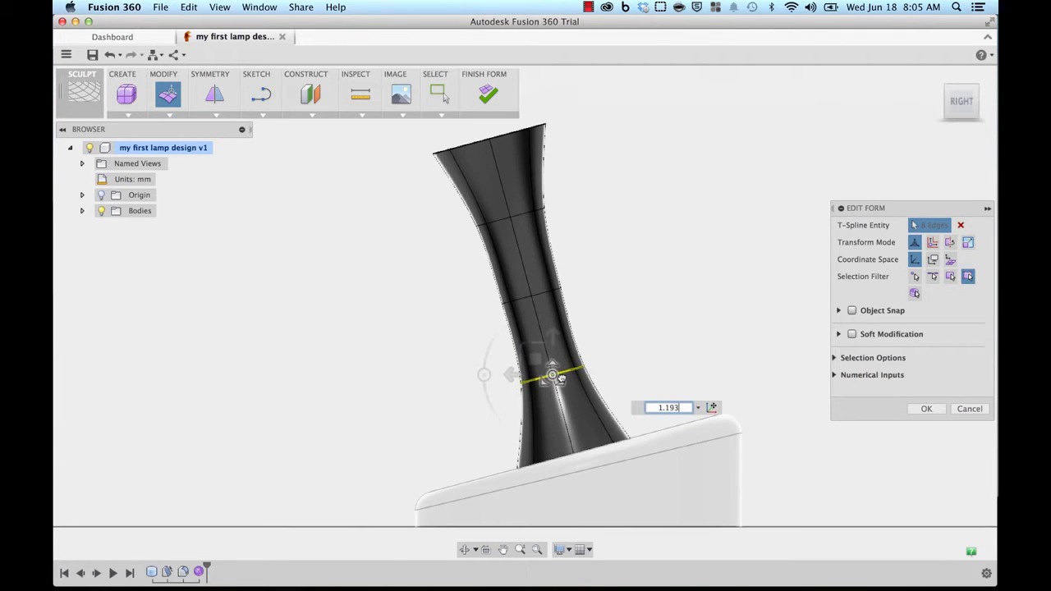
{"action": "left_click_drag", "start_coordinate": [562, 379], "coordinate": [565, 378]}
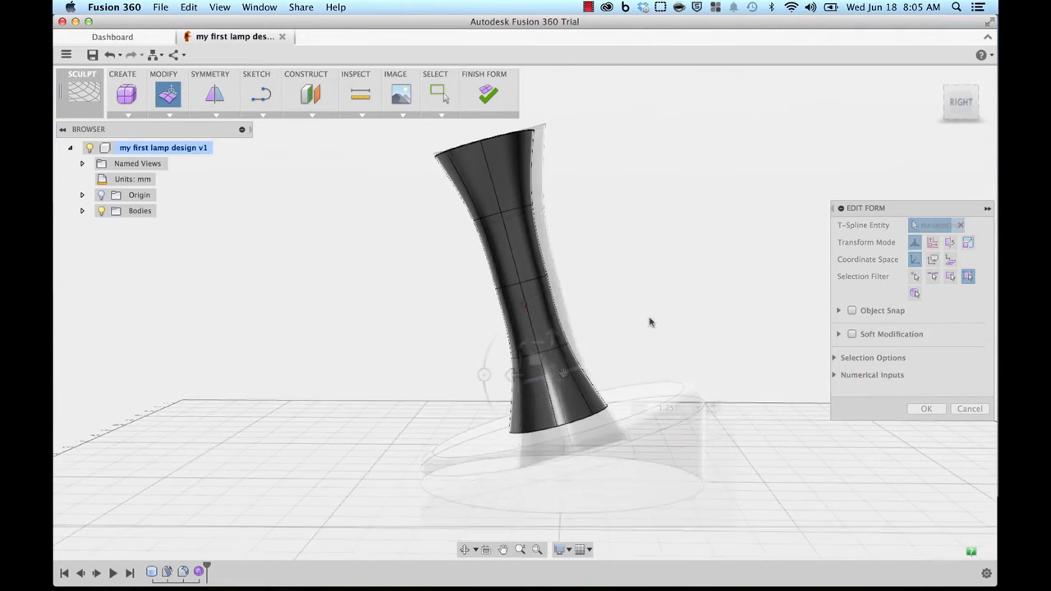
{"action": "double_click", "coordinate": [543, 352]}
{"action": "left_click_drag", "start_coordinate": [539, 351], "coordinate": [529, 355]}
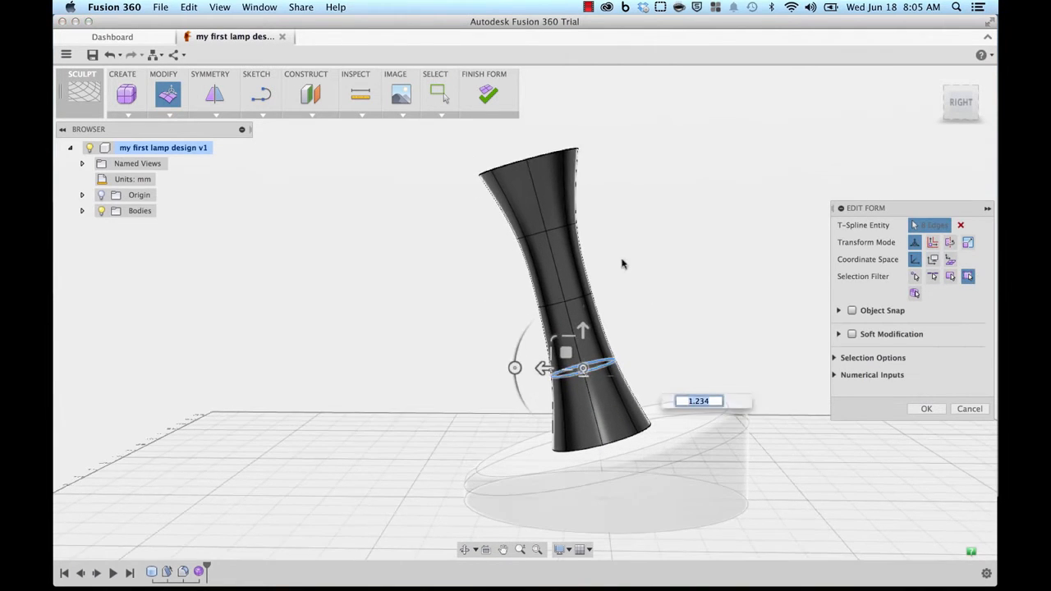
Step: Scale the open edge loop at the stem's upper end uniformly to about 0.593
{"action": "double_click", "coordinate": [525, 160]}
{"action": "left_click_drag", "start_coordinate": [531, 168], "coordinate": [534, 179]}
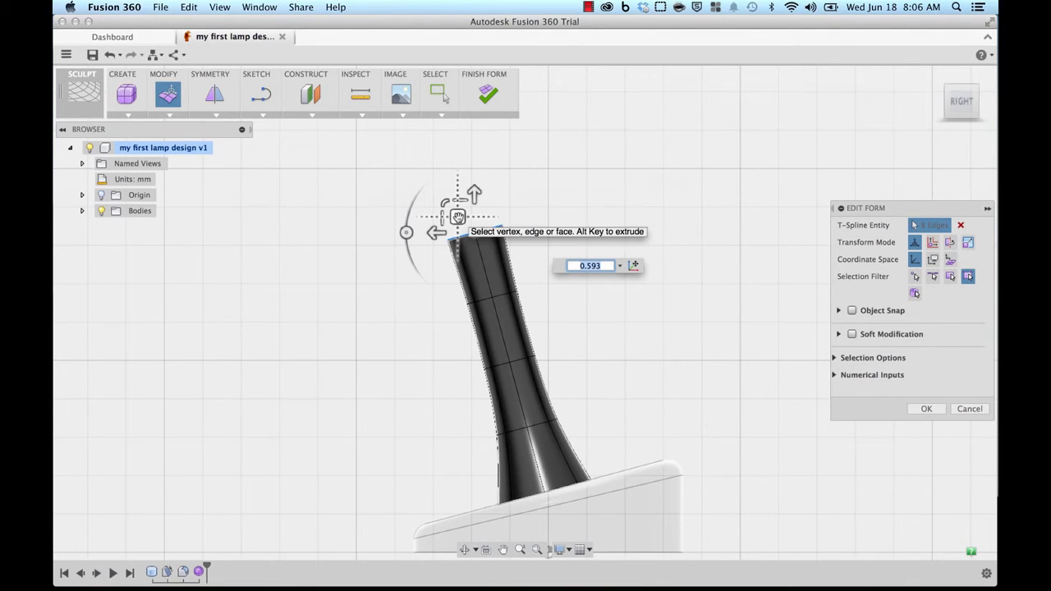
Step: Extrude the stem's open end about 83 mm up and 79 mm toward the base's high side, and rotate it about -81.6 degrees
{"action": "left_click", "coordinate": [458, 217]}
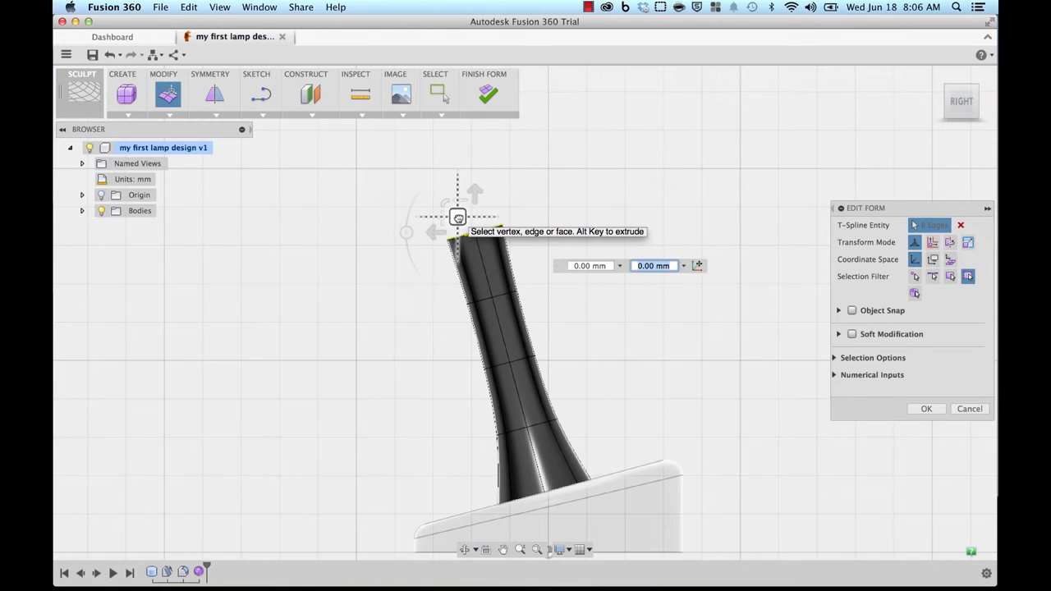
{"action": "left_click_drag", "start_coordinate": [457, 217], "coordinate": [519, 154]}
{"action": "middle_click_drag", "start_coordinate": [583, 248], "coordinate": [598, 304]}
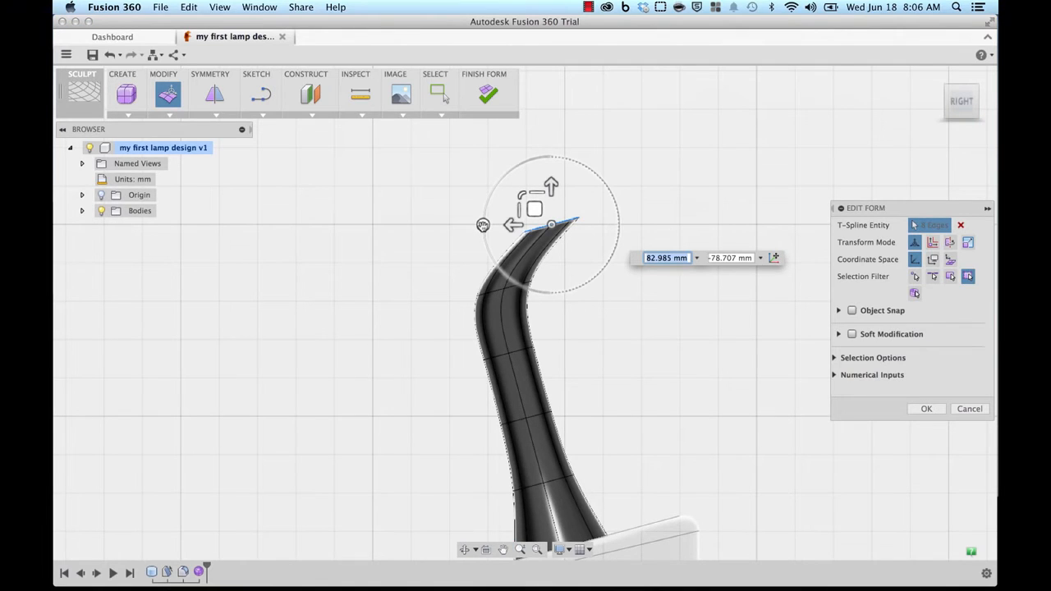
{"action": "left_click_drag", "start_coordinate": [483, 225], "coordinate": [539, 157]}
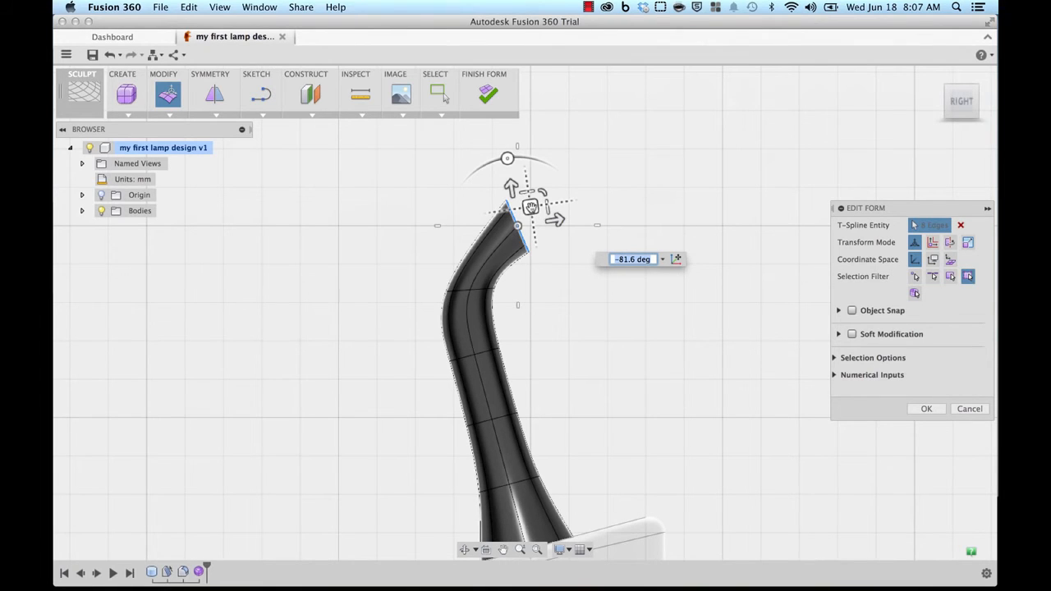
Step: Extrude the stem's end edges again about 95 mm outward and 20 mm down, and rotate the new end about -64.9 degrees
{"action": "left_click_drag", "start_coordinate": [531, 208], "coordinate": [603, 225]}
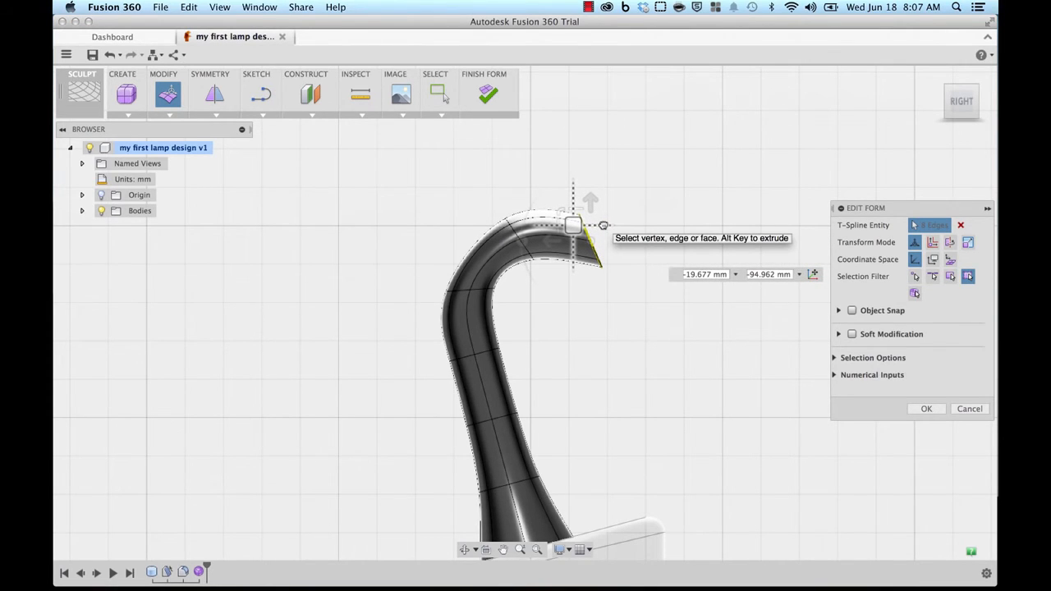
{"action": "left_click_drag", "start_coordinate": [604, 225], "coordinate": [558, 181]}
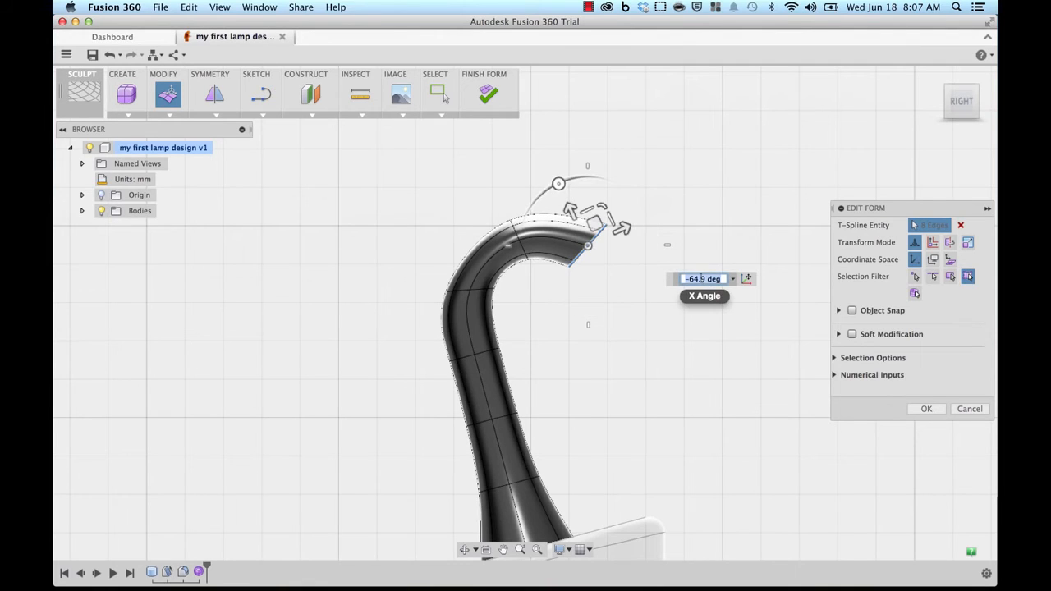
Step: Move the neck's open end loop about -33.4 mm and -9.4 mm, and rotate the adjacent loop at the bend's crest about -23.2 degrees
{"action": "left_click_drag", "start_coordinate": [594, 220], "coordinate": [578, 254]}
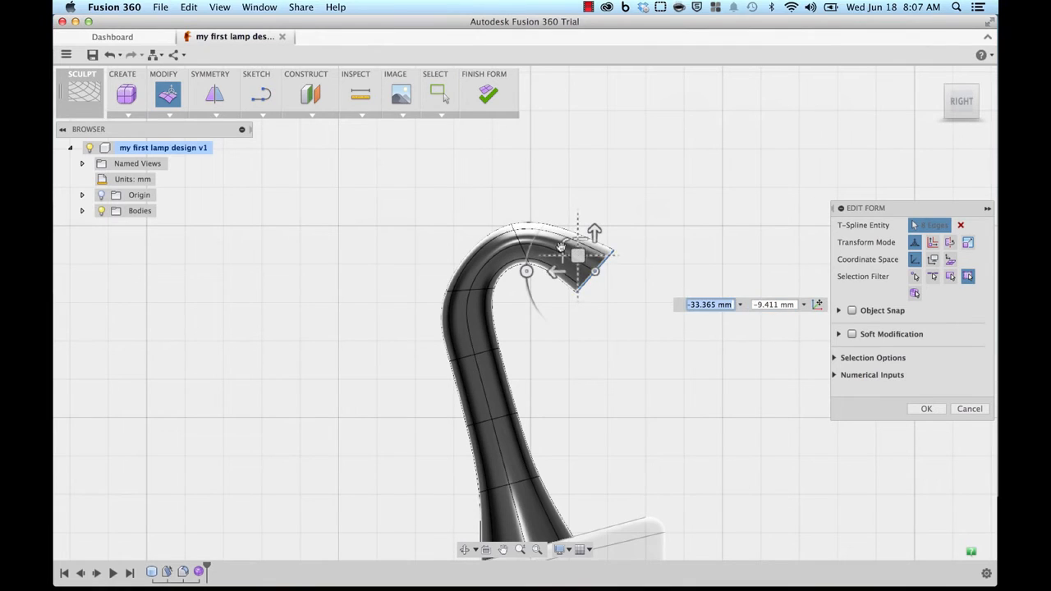
{"action": "left_click", "coordinate": [517, 238]}
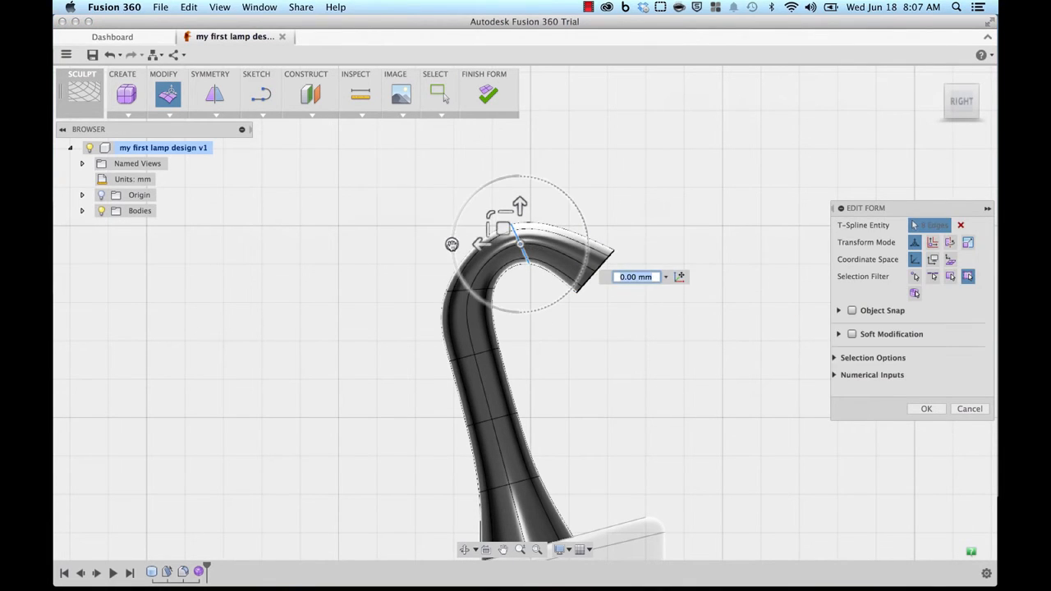
{"action": "left_click_drag", "start_coordinate": [452, 245], "coordinate": [457, 218]}
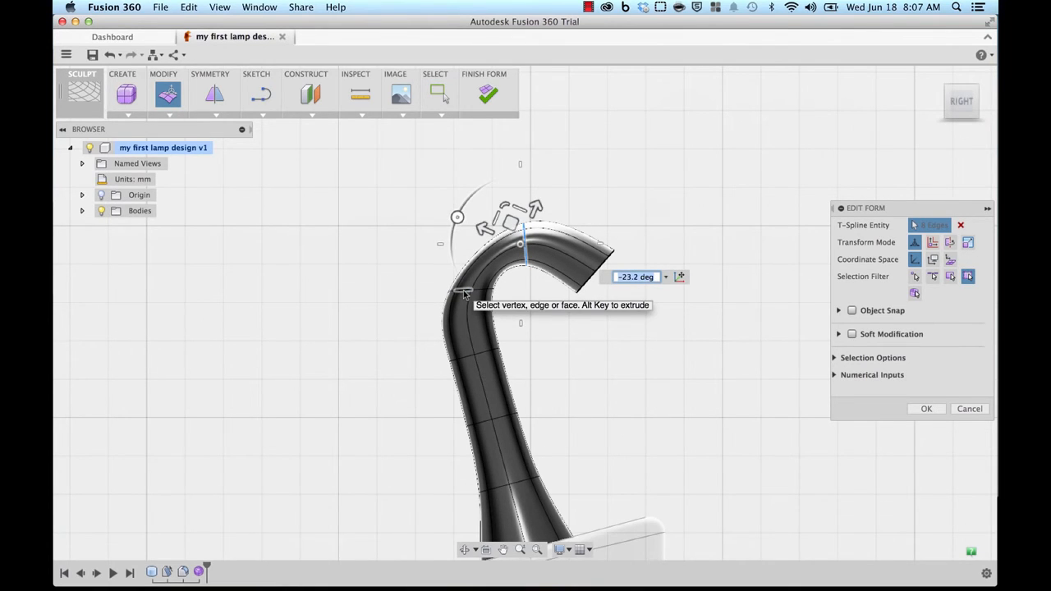
Step: Rotate the edge loop at the start of the neck's bend about -41.6 degrees and accept the form edit
{"action": "left_click", "coordinate": [463, 290]}
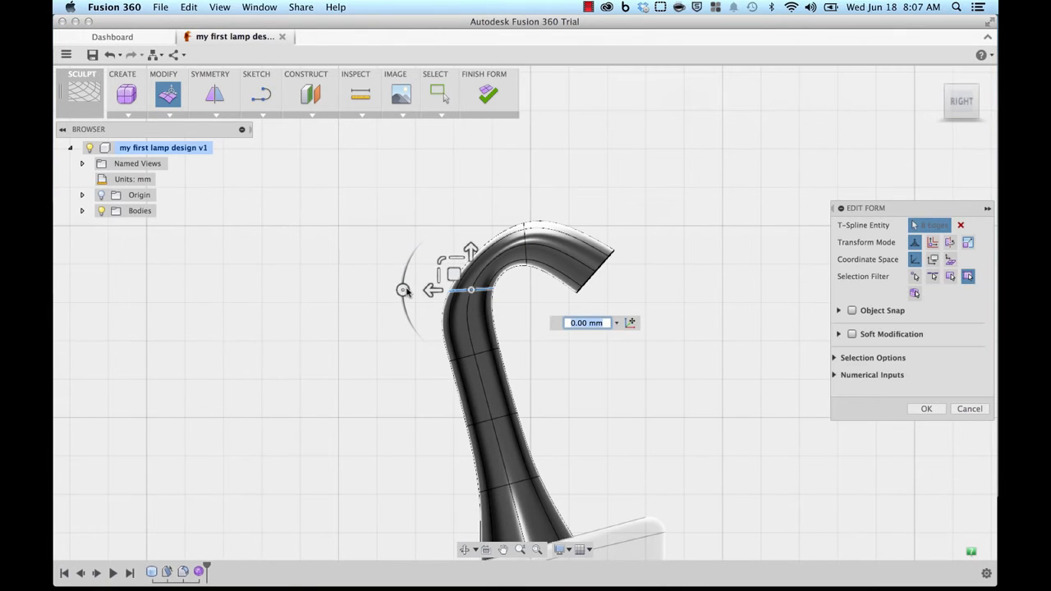
{"action": "left_click_drag", "start_coordinate": [403, 290], "coordinate": [423, 252]}
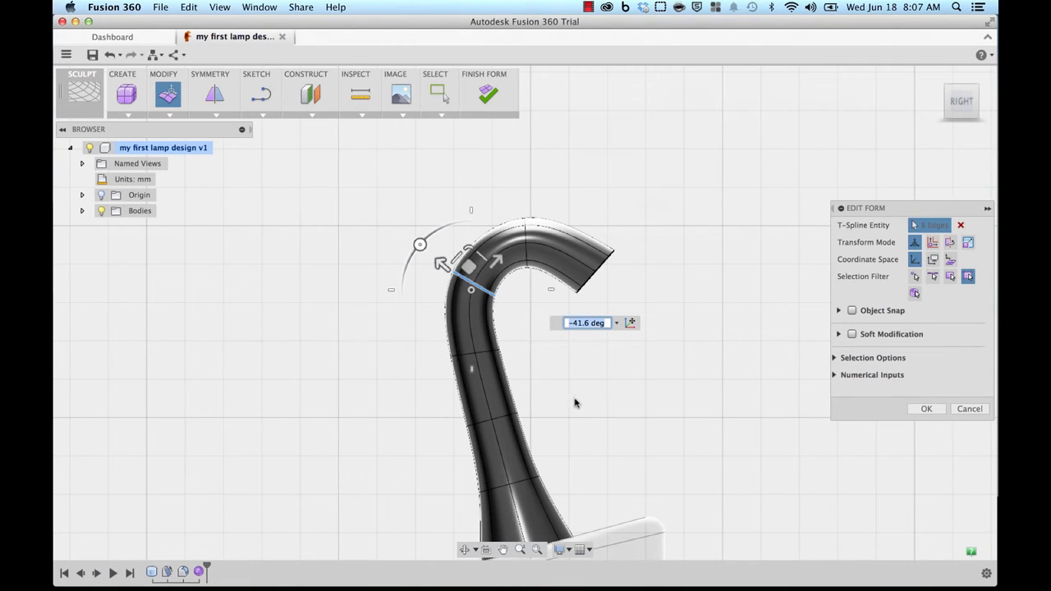
{"action": "scroll", "coordinate": [575, 399], "scroll_direction": "down", "scroll_amount": 1}
{"action": "middle_click_drag", "start_coordinate": [574, 392], "coordinate": [543, 361]}
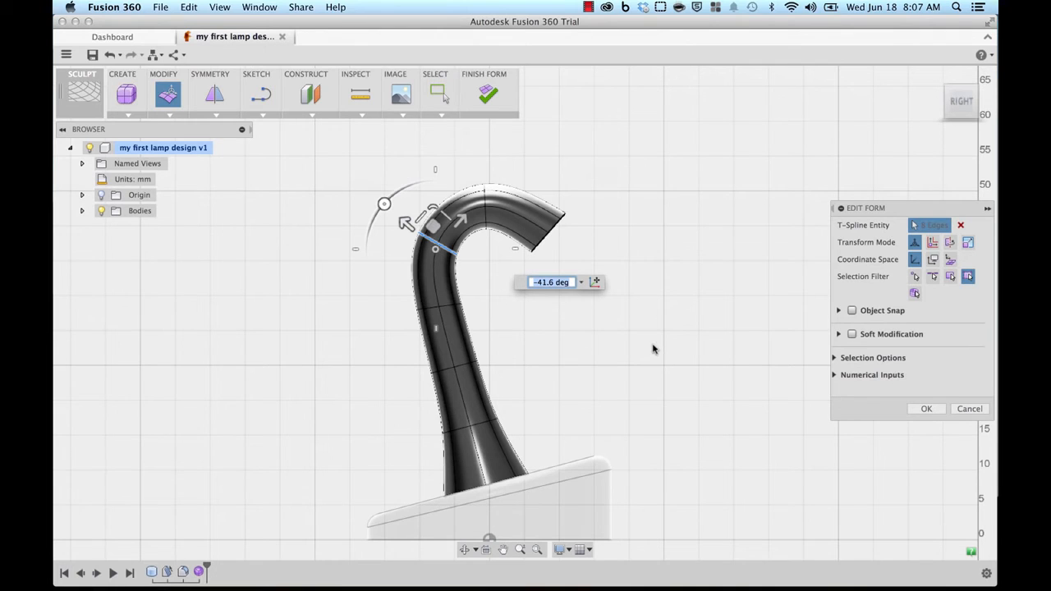
{"action": "left_click", "coordinate": [926, 409]}
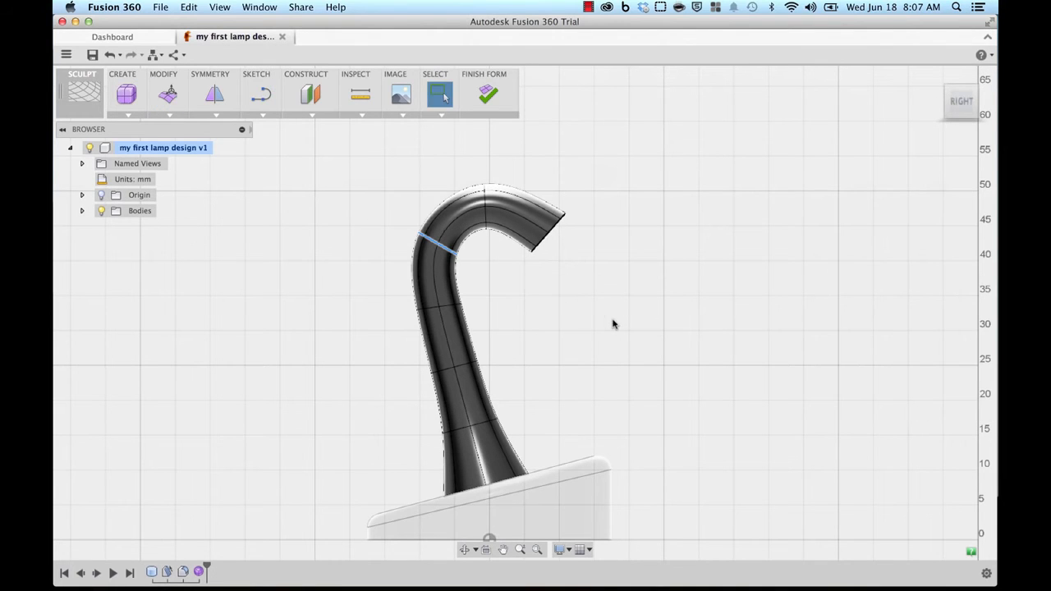
Step: Finish the sculpted form to convert the T-spline neck and return to solid modeling
{"action": "middle_click_drag", "start_coordinate": [629, 338], "coordinate": [682, 175], "text": "shift"}
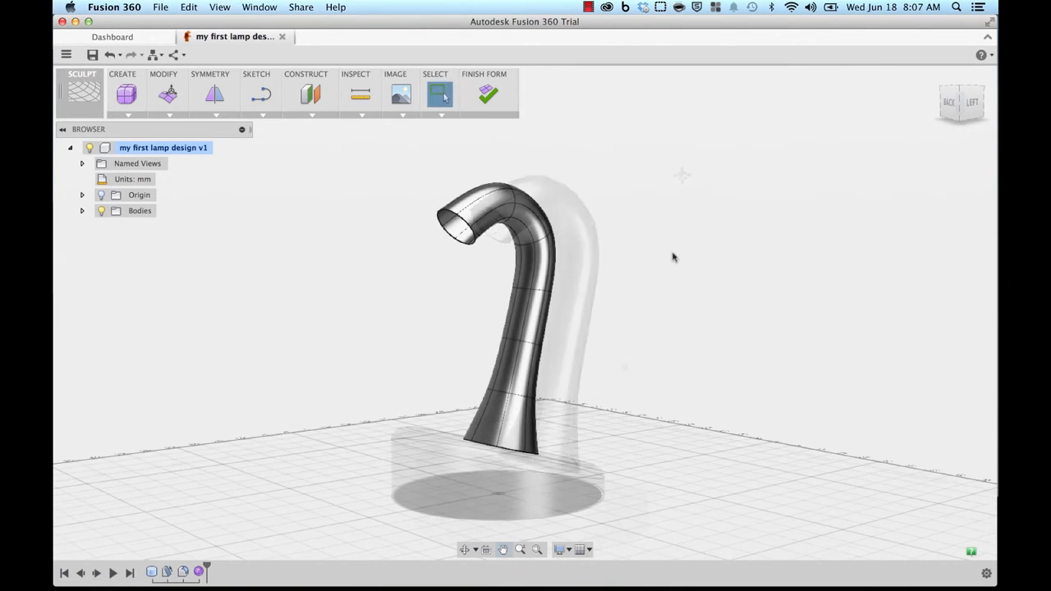
{"action": "left_click", "coordinate": [488, 98]}
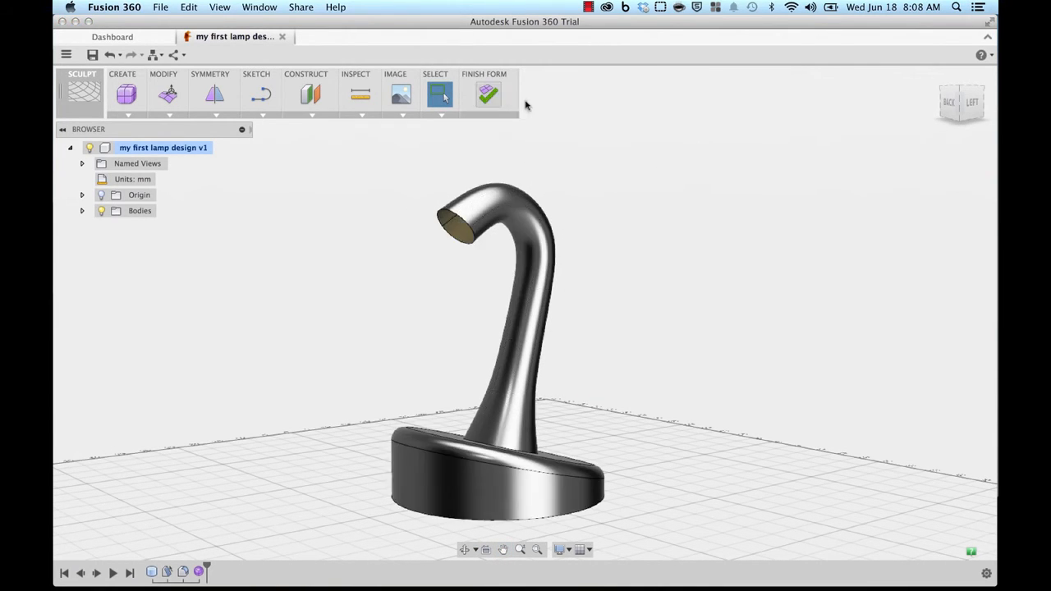
{"action": "mouse_move", "coordinate": [667, 246]}
{"action": "middle_mouse_down"}
{"action": "mouse_move", "coordinate": [664, 238]}
{"action": "mouse_move", "coordinate": [678, 248]}
{"action": "middle_mouse_up"}
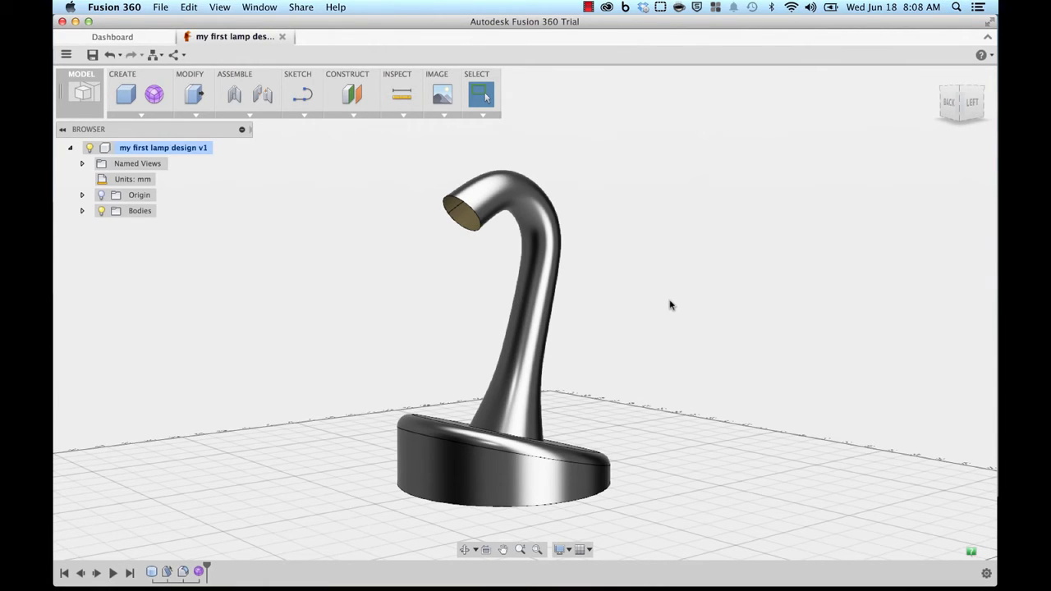
{"action": "middle_click_drag", "start_coordinate": [663, 306], "coordinate": [694, 307]}
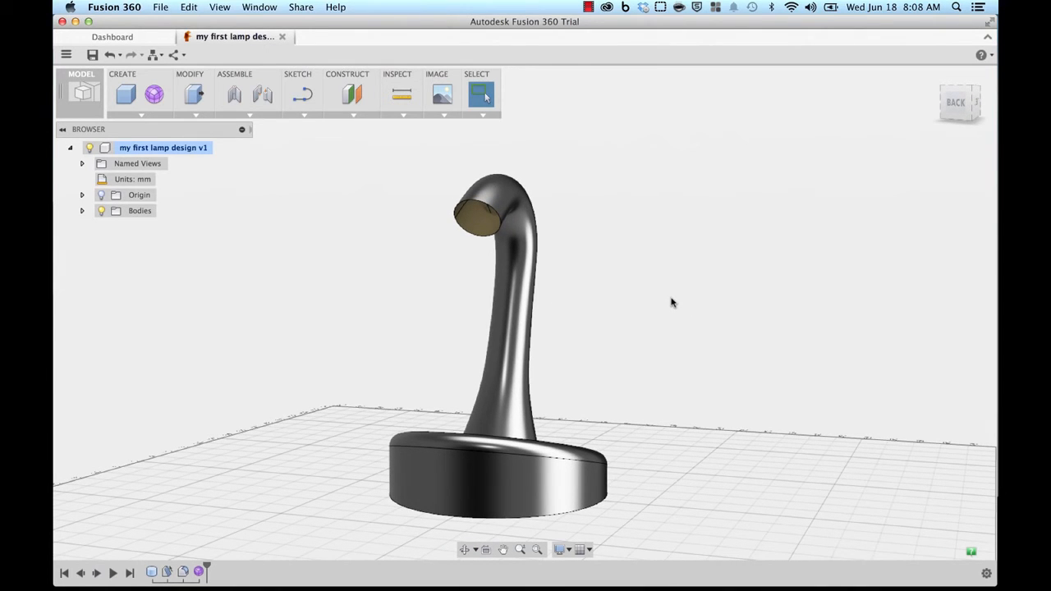
{"action": "mouse_move", "coordinate": [683, 304]}
{"action": "middle_mouse_down", "text": "shift"}
{"action": "mouse_move", "coordinate": [732, 301]}
{"action": "mouse_move", "coordinate": [634, 307]}
{"action": "mouse_move", "coordinate": [728, 296]}
{"action": "mouse_move", "coordinate": [668, 298]}
{"action": "mouse_move", "coordinate": [683, 294]}
{"action": "middle_mouse_up", "text": "shift"}
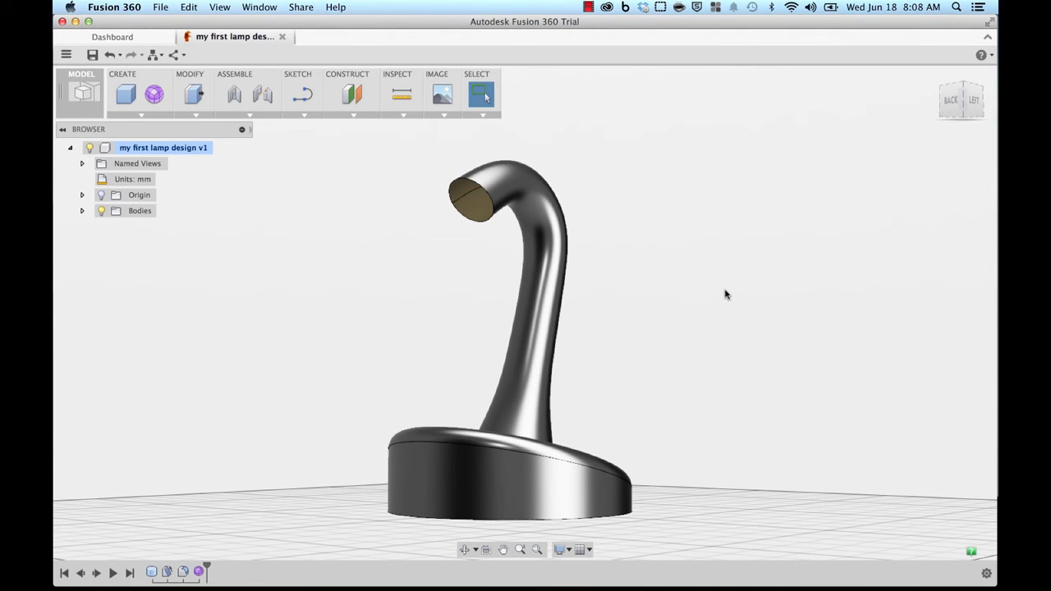
{"action": "middle_click_drag", "start_coordinate": [690, 299], "coordinate": [697, 296], "text": "shift"}
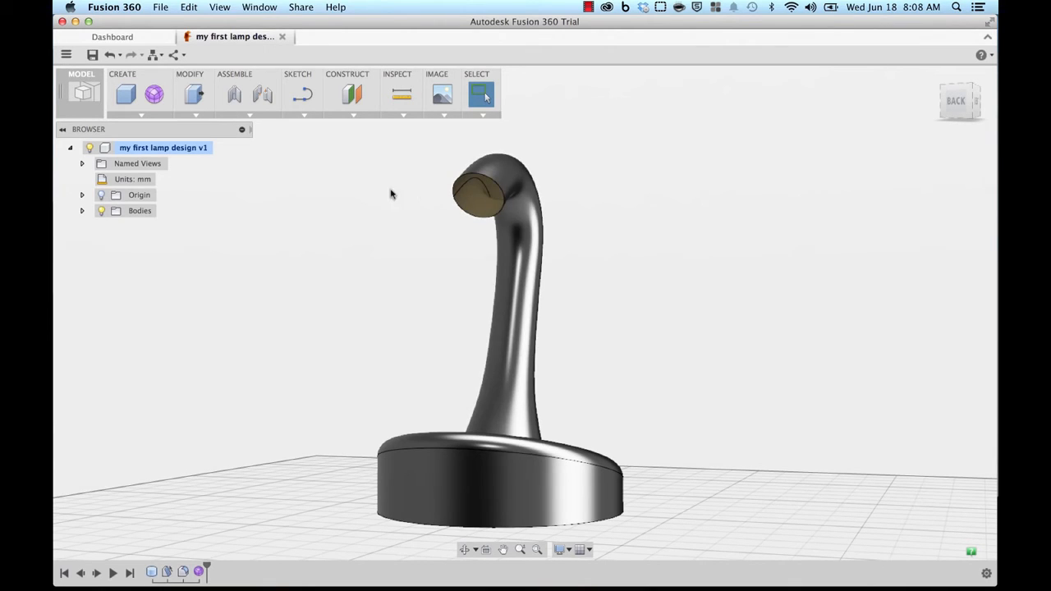
Step: Hide the lamp base body, Body1, leaving only the neck surface with its two open ends displayed
{"action": "left_click", "coordinate": [81, 211]}
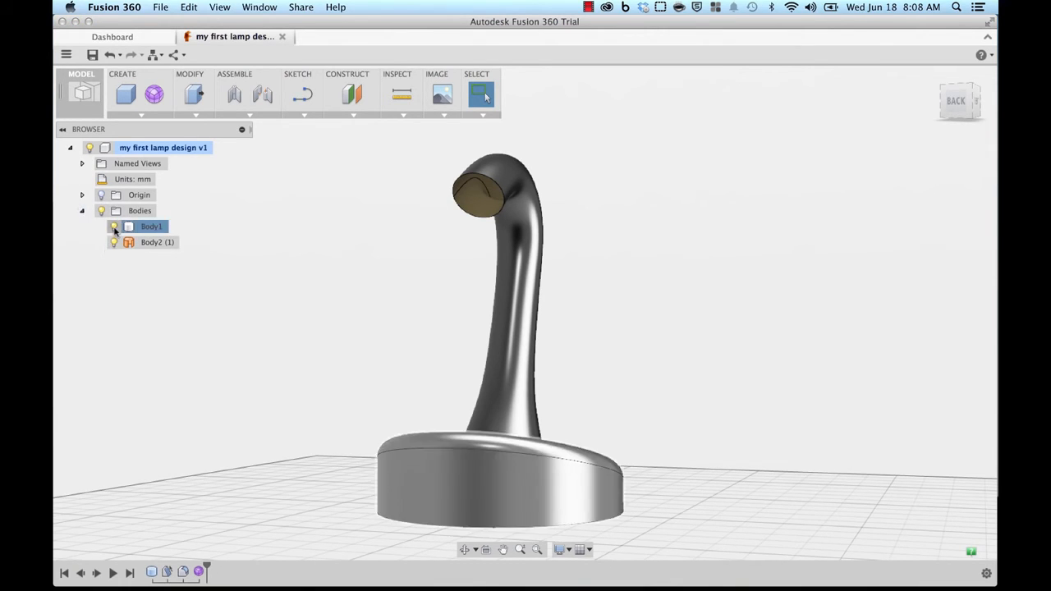
{"action": "left_click", "coordinate": [114, 227]}
{"action": "middle_click_drag", "start_coordinate": [301, 389], "coordinate": [305, 353], "text": "shift"}
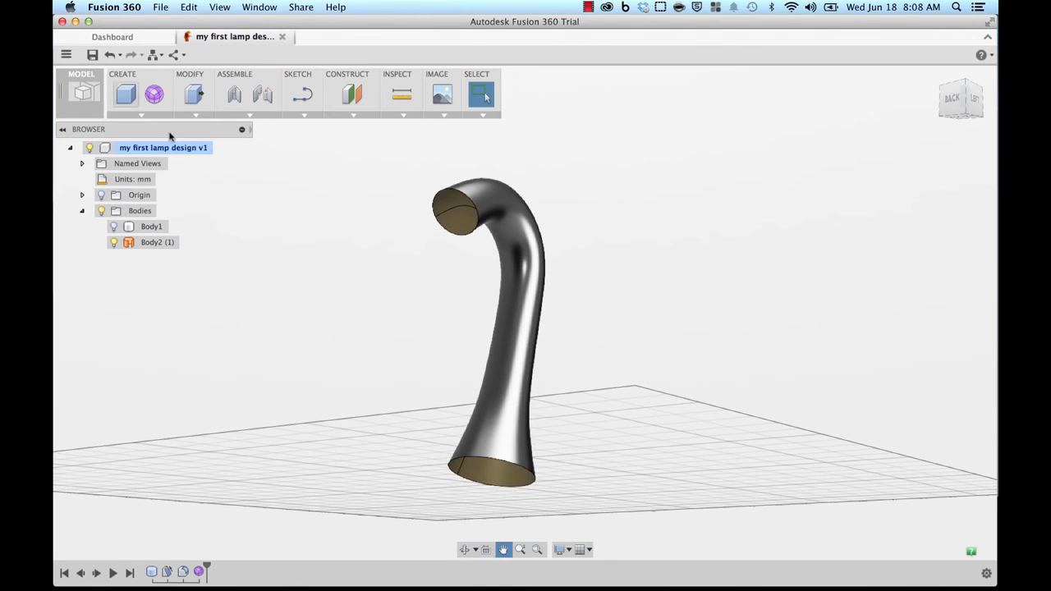
Step: Switch to the Patch workspace and close the neck's upper opening with a Connected patch as a new body
{"action": "left_click", "coordinate": [81, 98]}
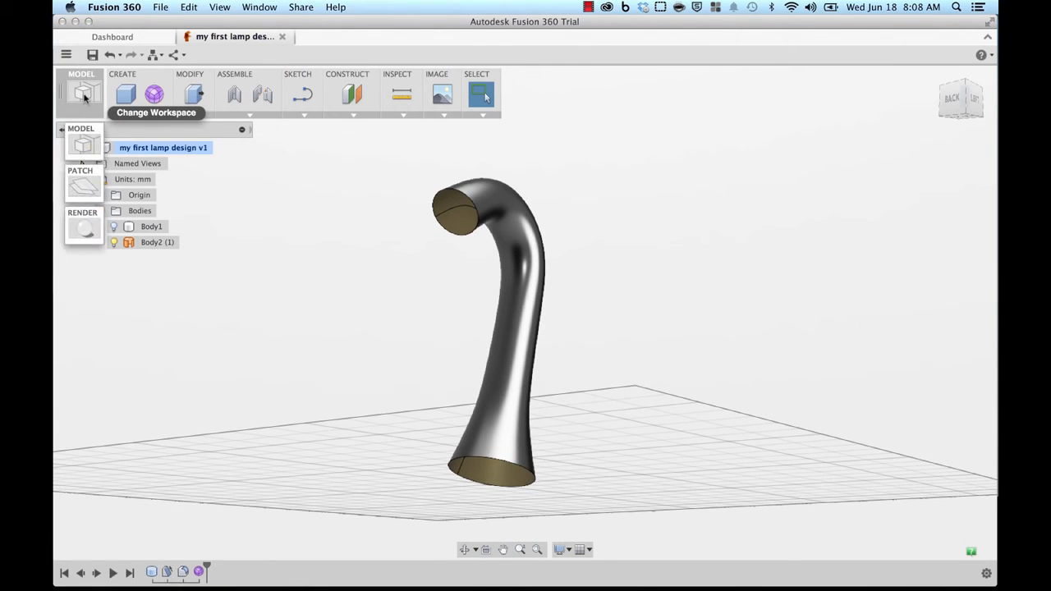
{"action": "left_click", "coordinate": [83, 186]}
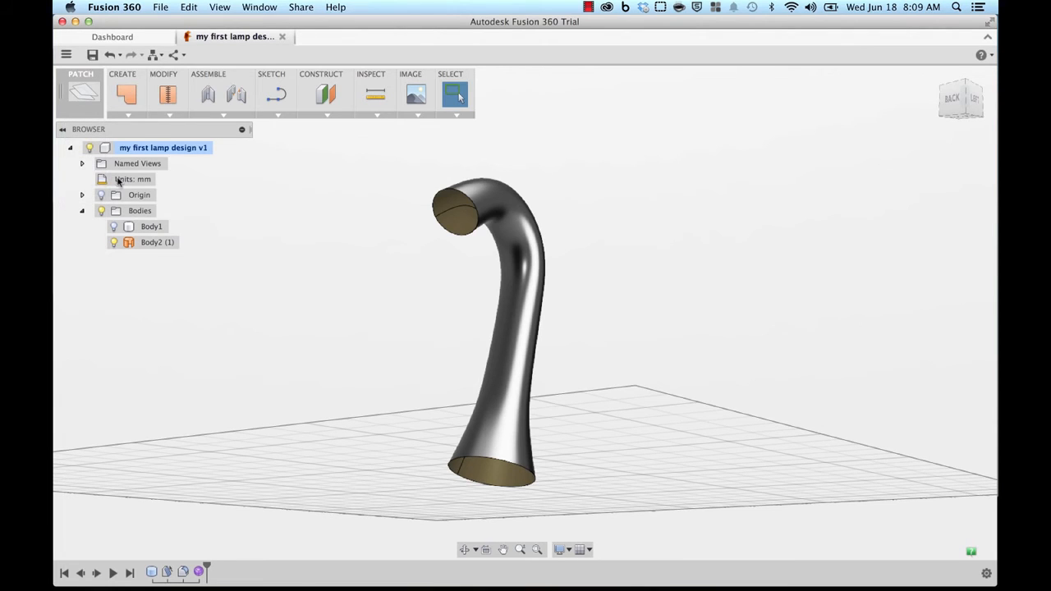
{"action": "middle_click_drag", "start_coordinate": [301, 227], "coordinate": [306, 220]}
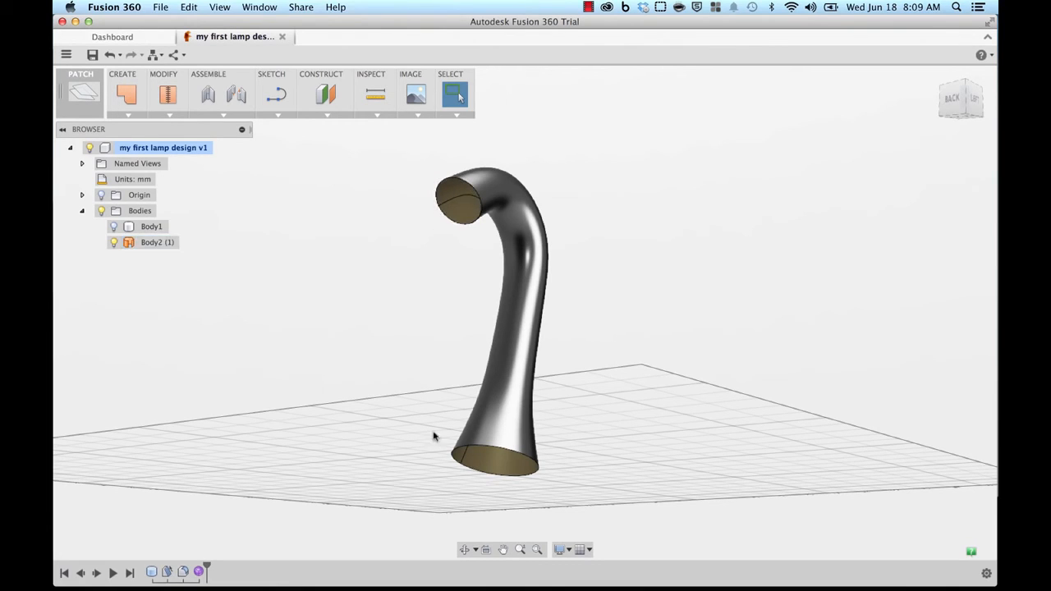
{"action": "left_click", "coordinate": [126, 97]}
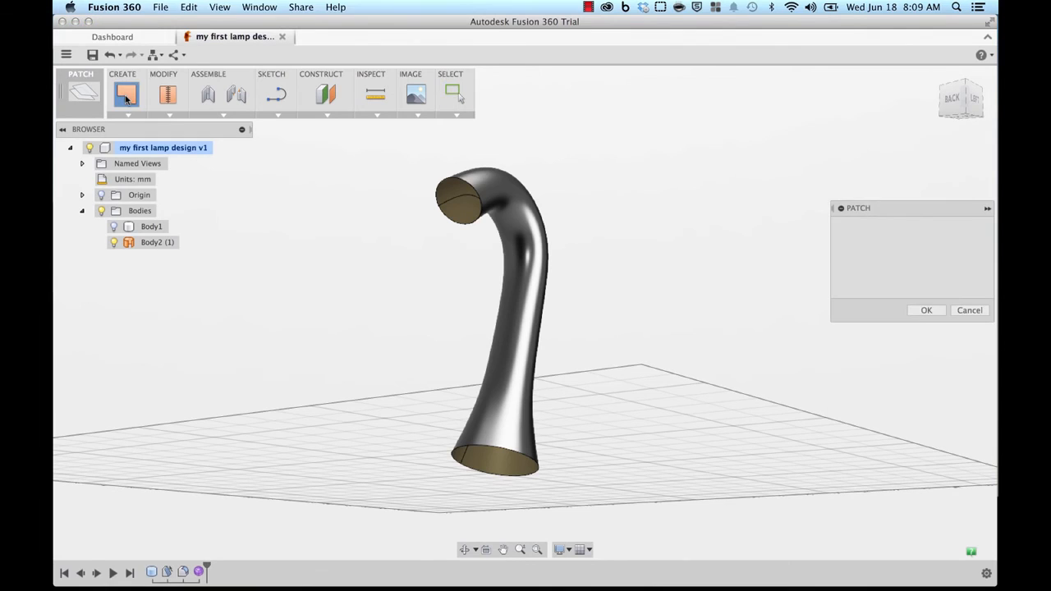
{"action": "left_click", "coordinate": [449, 183]}
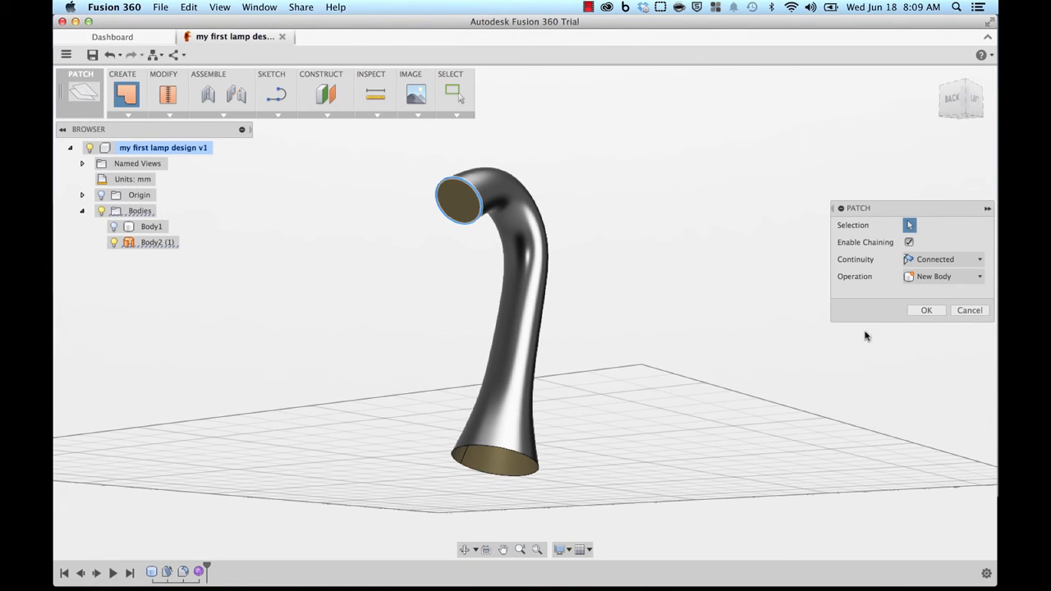
{"action": "left_click", "coordinate": [926, 309]}
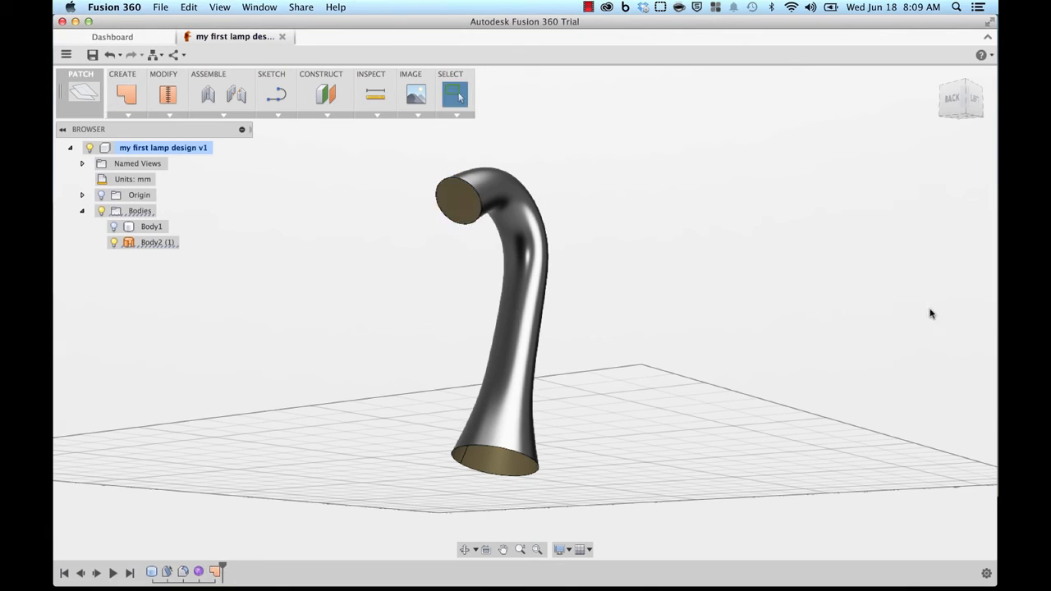
Step: Patch the neck's lower opening along its edge with Connected continuity as a new body
{"action": "left_click", "coordinate": [124, 96]}
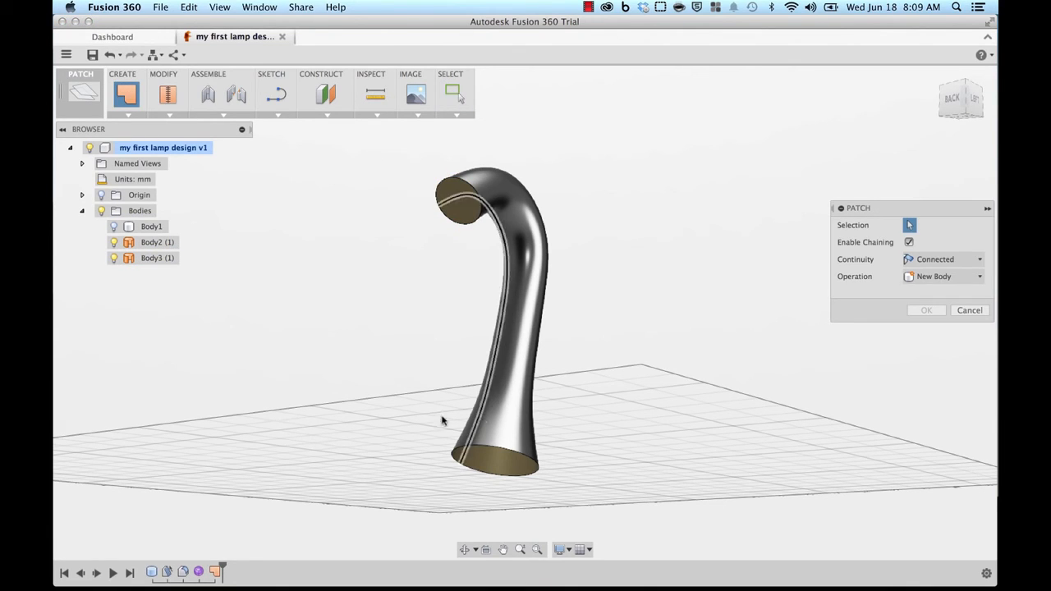
{"action": "left_click", "coordinate": [500, 448]}
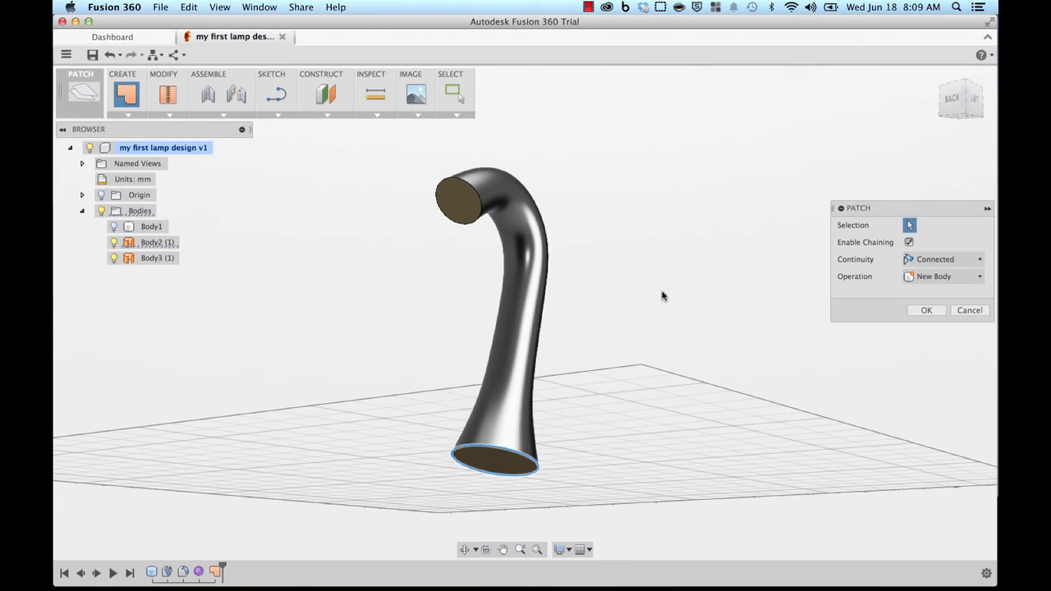
{"action": "left_click", "coordinate": [927, 310]}
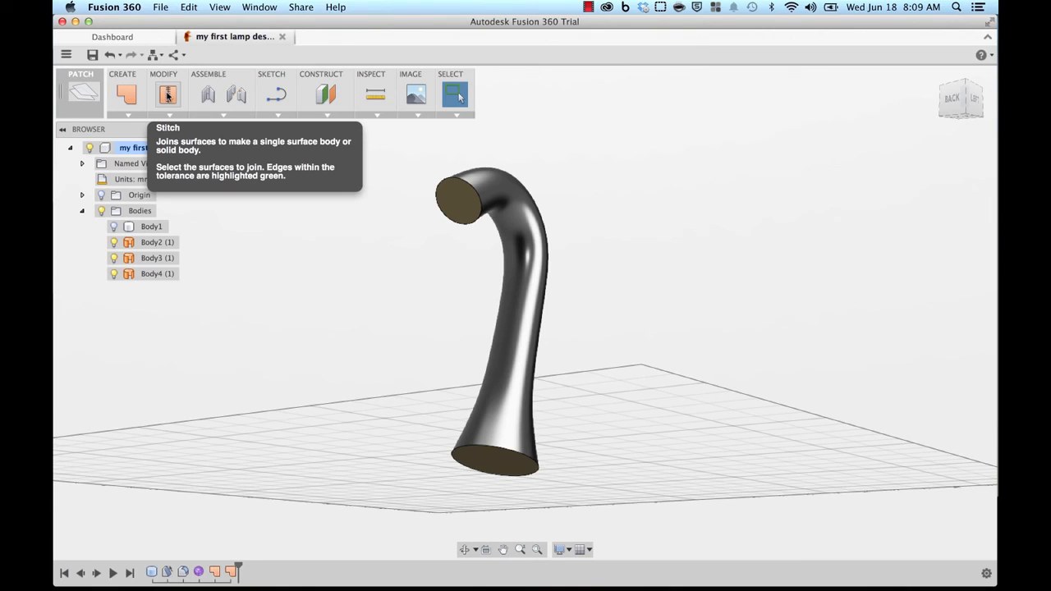
Step: Stitch the neck surface and its two end patches into one new solid body with a 0.01 mm tolerance
{"action": "left_click", "coordinate": [167, 95]}
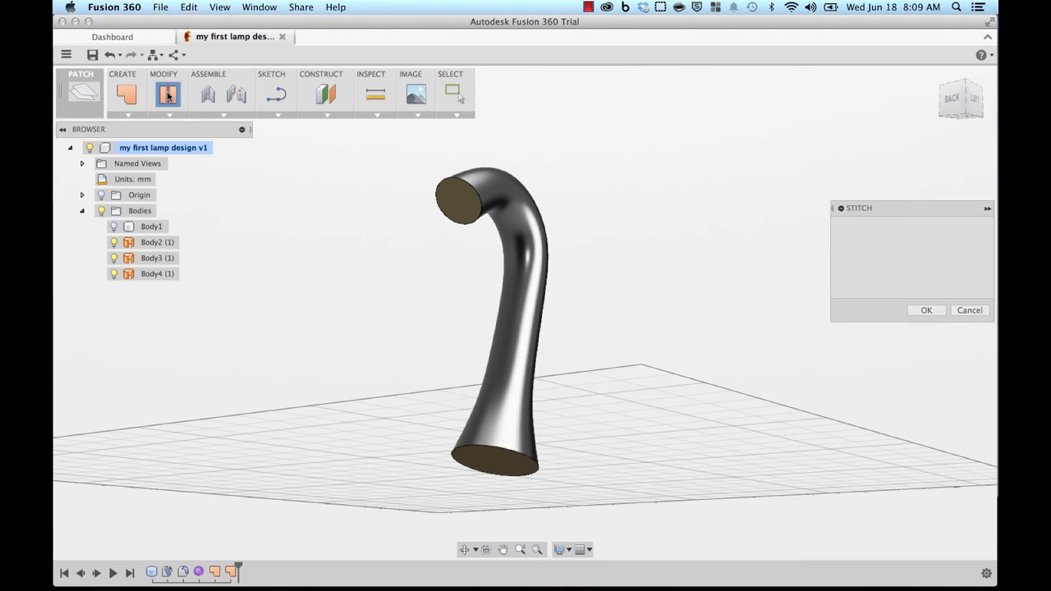
{"action": "left_click", "coordinate": [518, 240]}
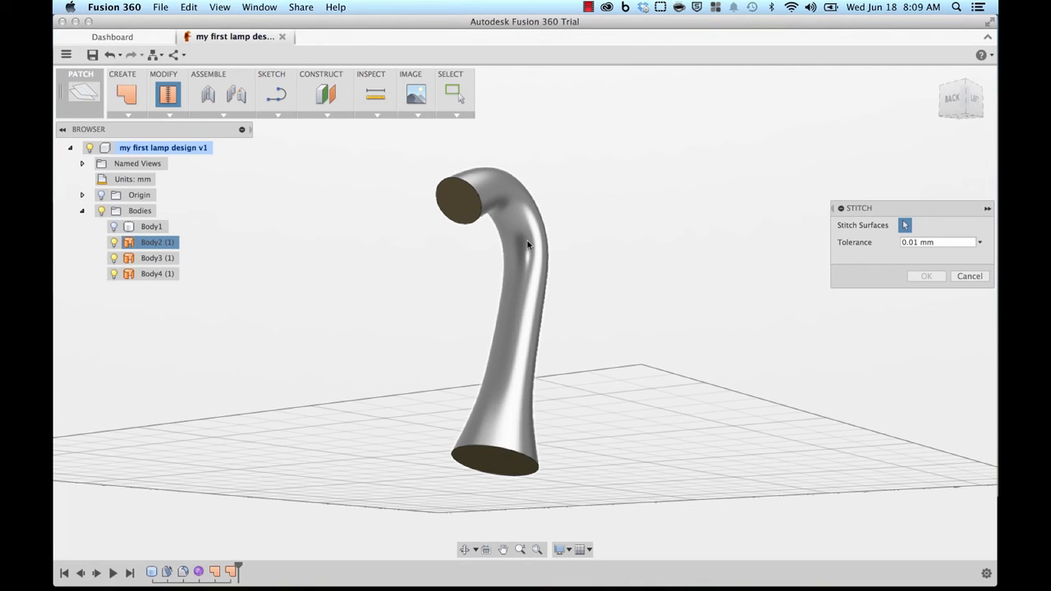
{"action": "left_click", "coordinate": [526, 242]}
{"action": "left_click", "coordinate": [452, 198]}
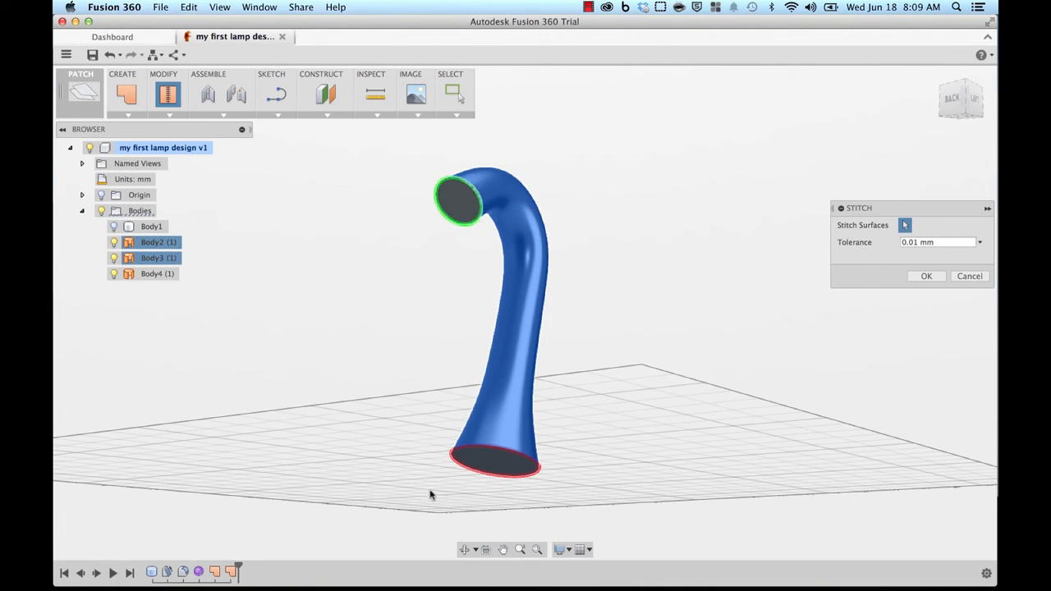
{"action": "left_click", "coordinate": [484, 456]}
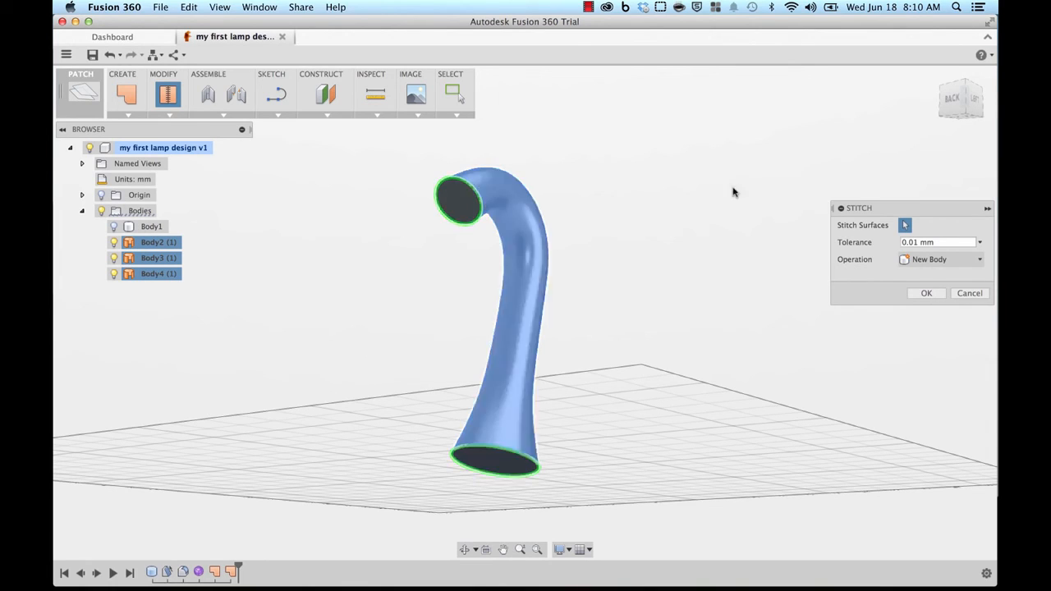
{"action": "left_click", "coordinate": [925, 295]}
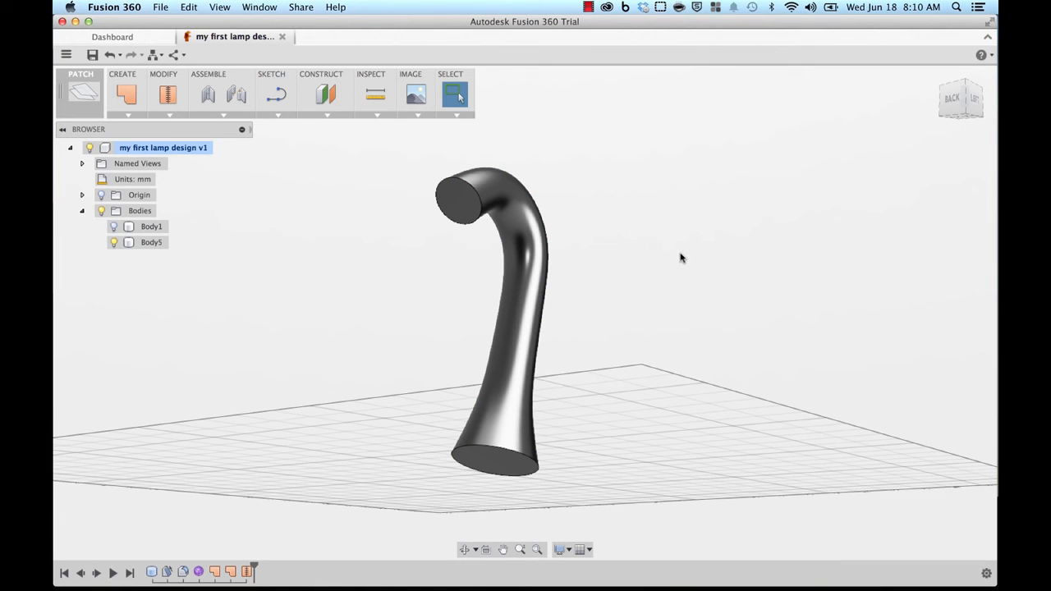
Step: Show the hidden lamp base body, Body1, together with the solid neck
{"action": "left_click", "coordinate": [114, 227]}
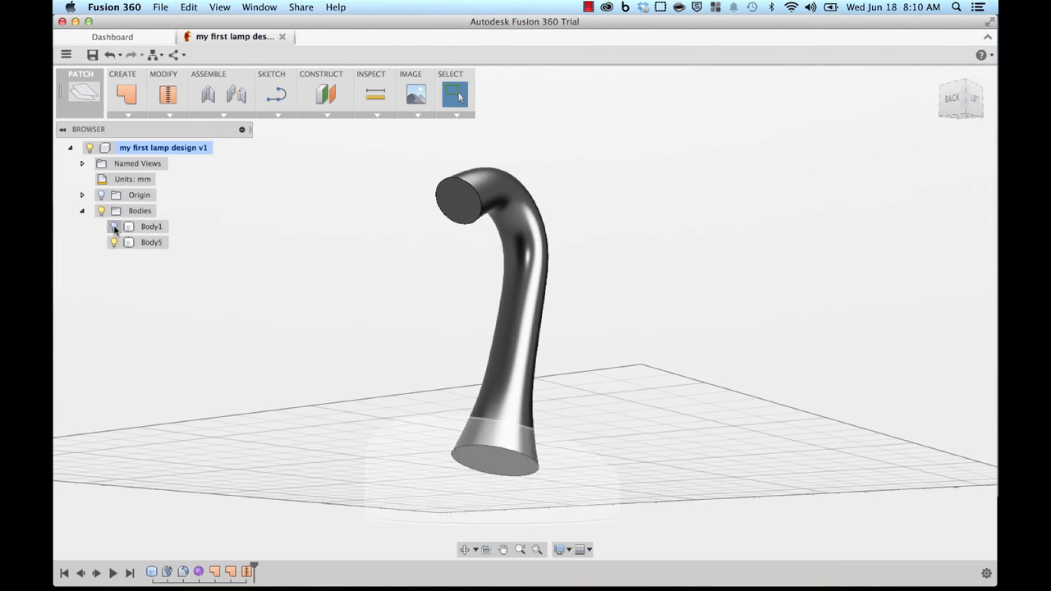
{"action": "left_click", "coordinate": [114, 227]}
{"action": "middle_click_drag", "start_coordinate": [340, 274], "coordinate": [309, 296], "text": "shift"}
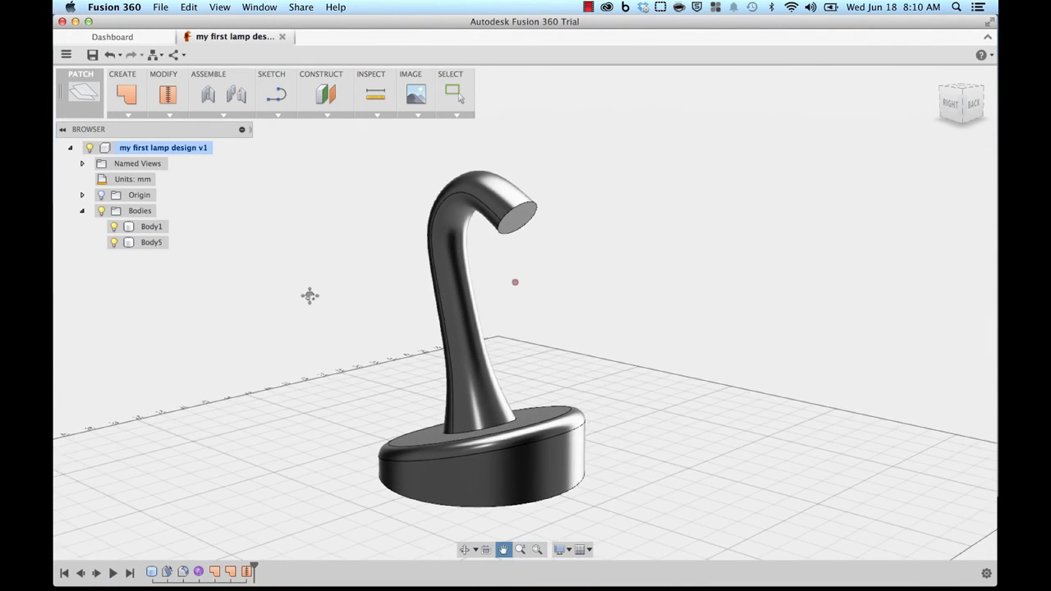